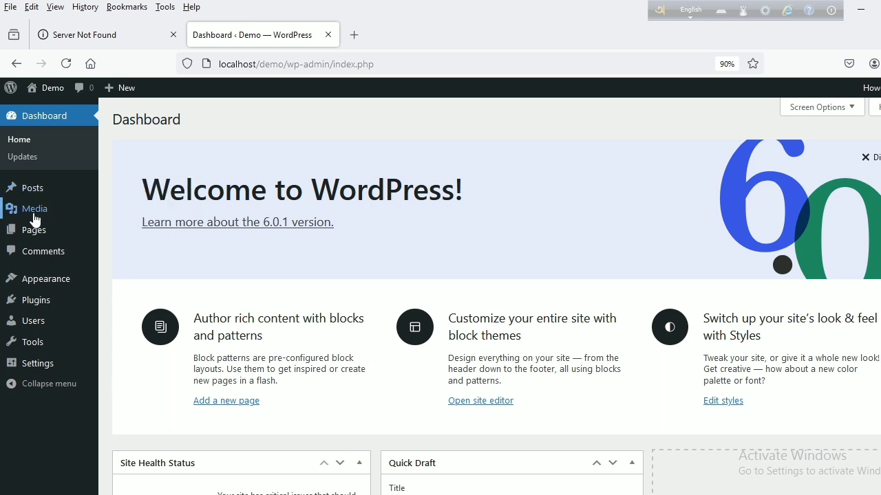
- Upload the image pdficonhhorizontal.png from the Desktop to the media library
mouse_move(30, 218)
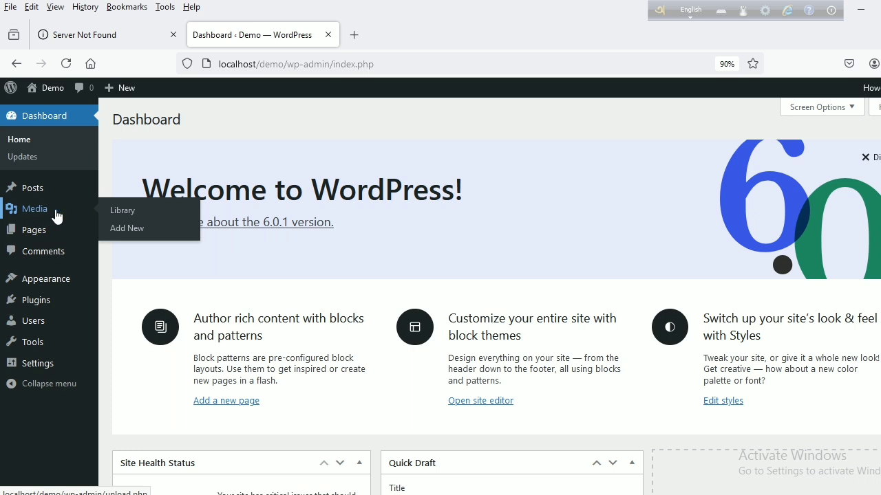
left_click(124, 216)
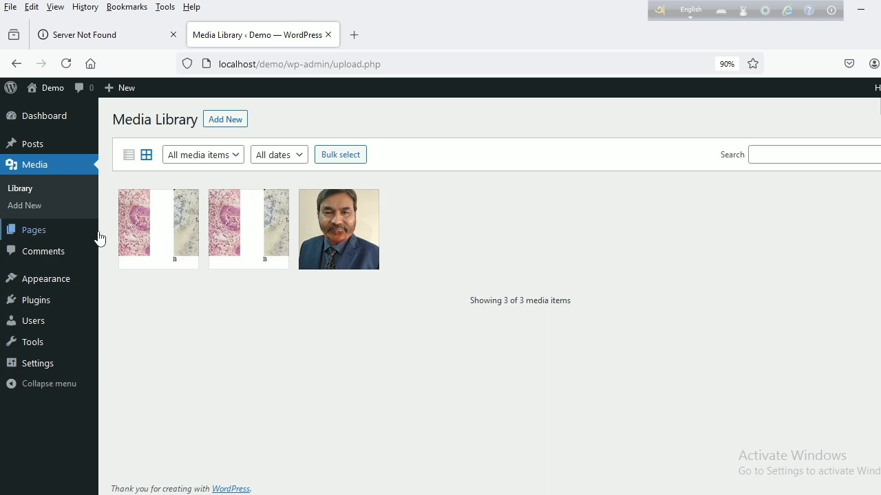
left_click(37, 210)
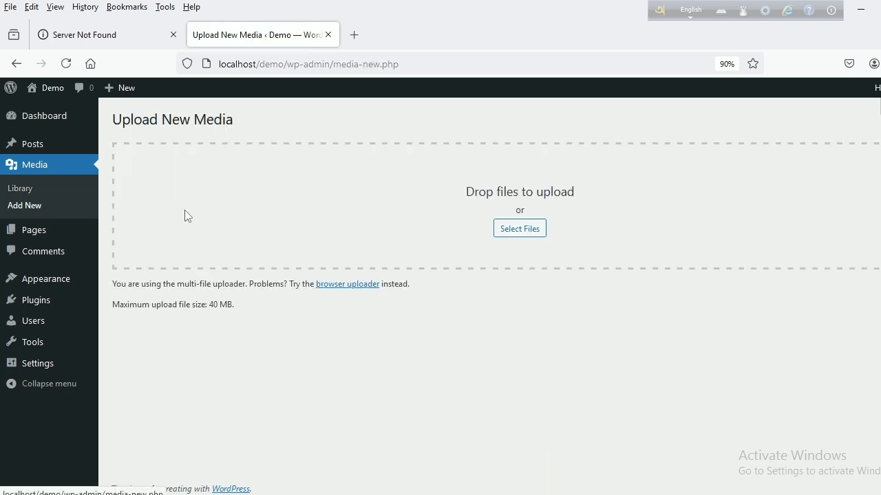
left_click(526, 235)
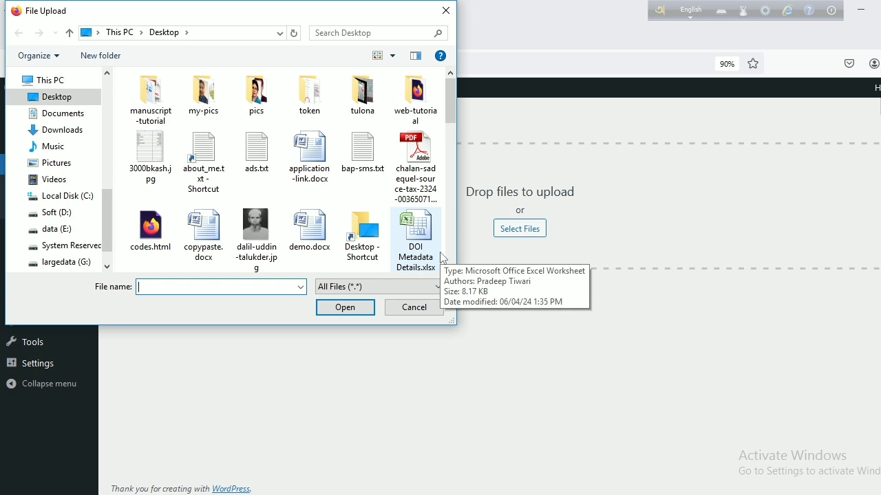
type("pdf")
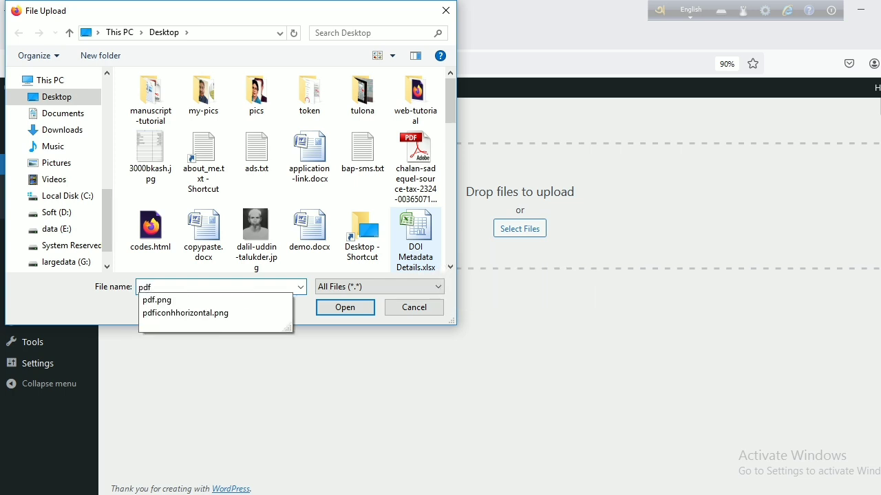
left_click(198, 315)
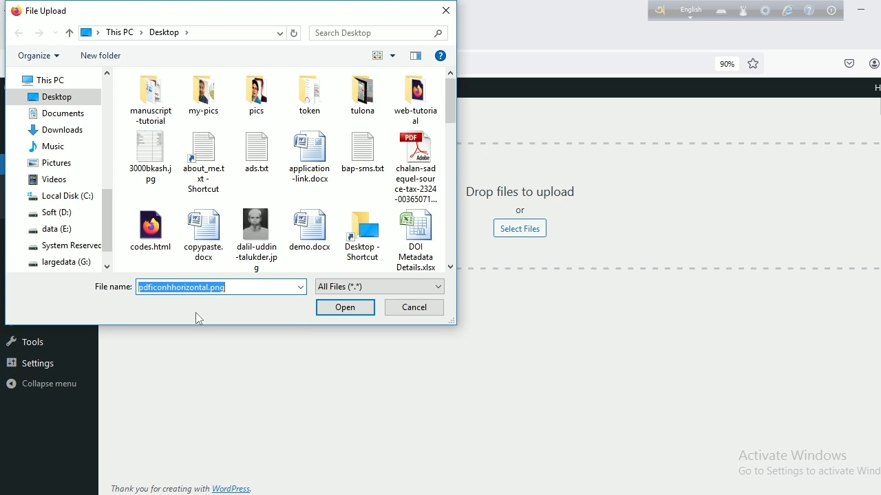
left_click(344, 308)
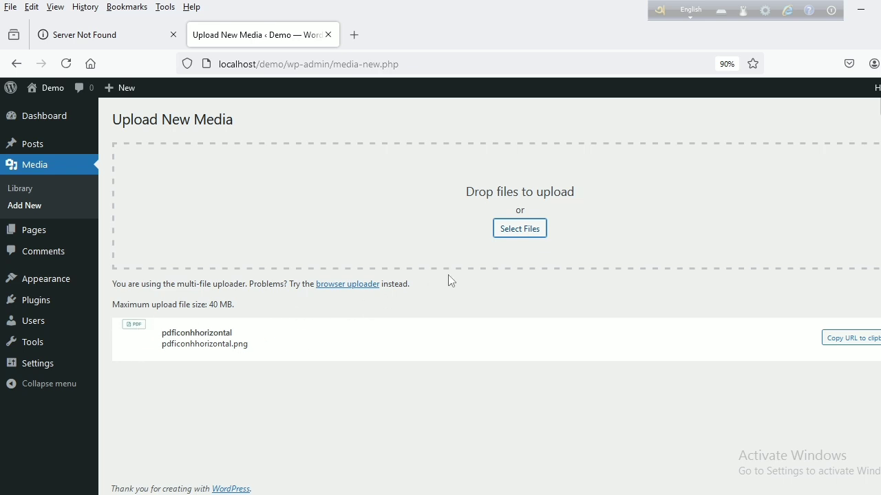
- Upload the file jhc2024v8i1a3.pdf from the Desktop as new media and show the media library
left_click(511, 231)
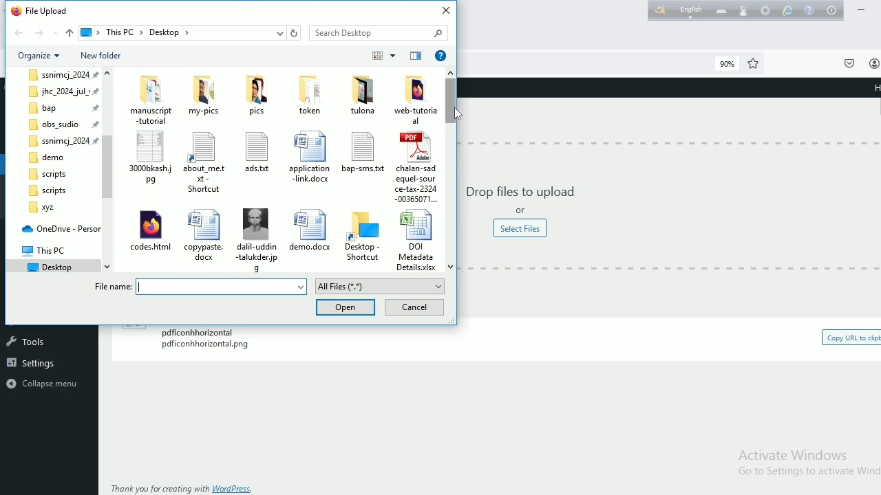
left_click_drag(454, 107, 452, 118)
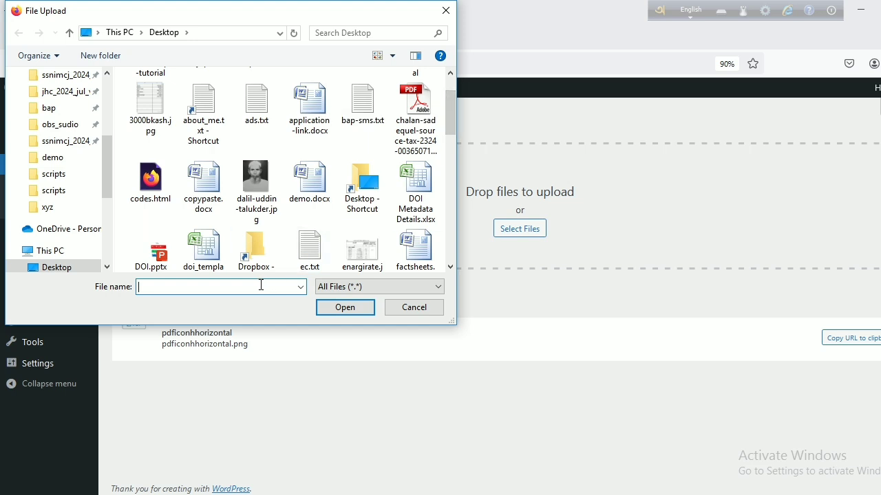
type("jhc")
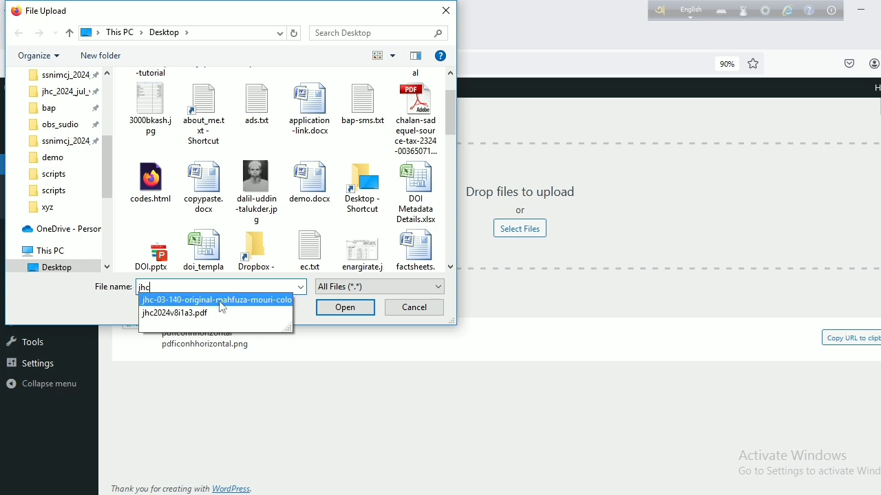
left_click(203, 315)
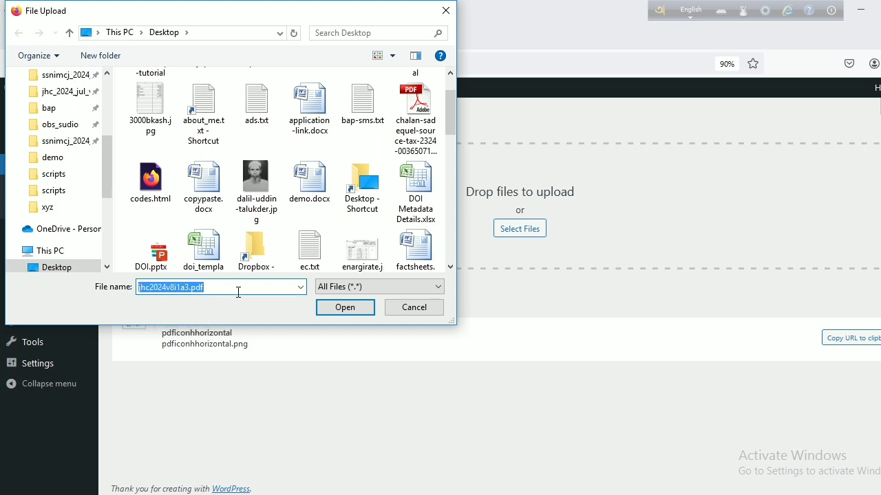
left_click(332, 310)
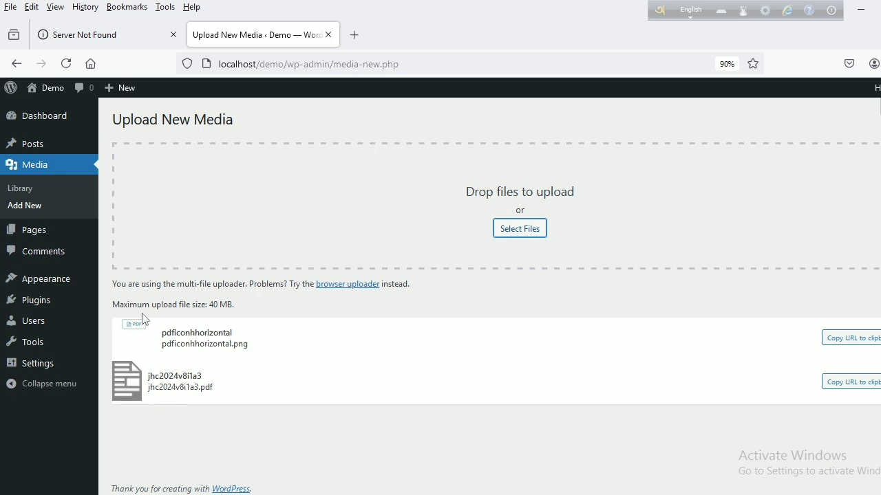
left_click(21, 196)
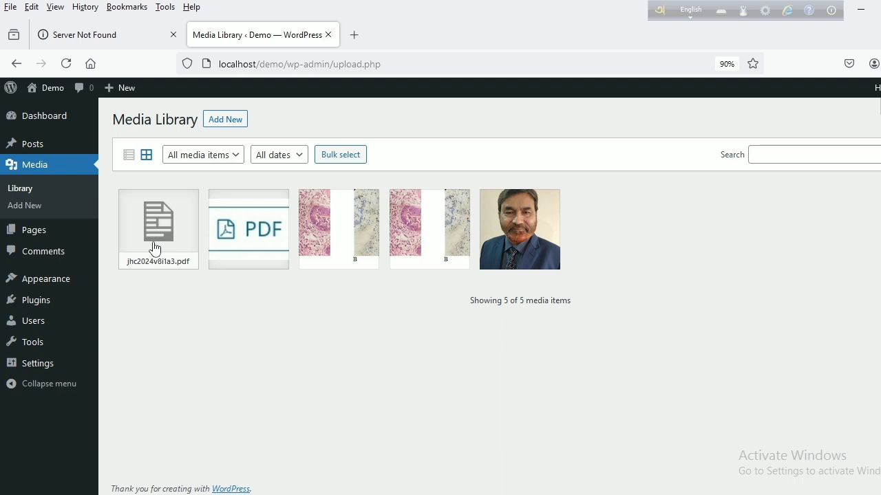
- Open the post "JHC 2024 v8 i1 a3" for editing from the list of all posts
mouse_move(31, 146)
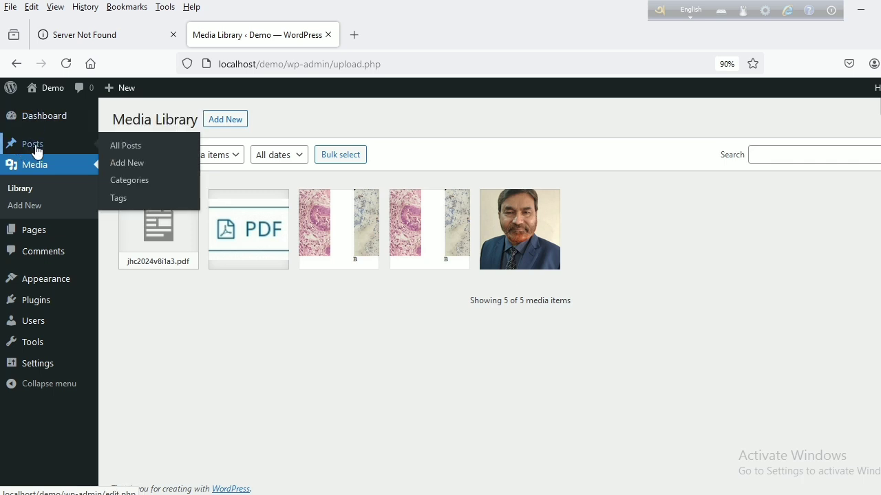
left_click(123, 146)
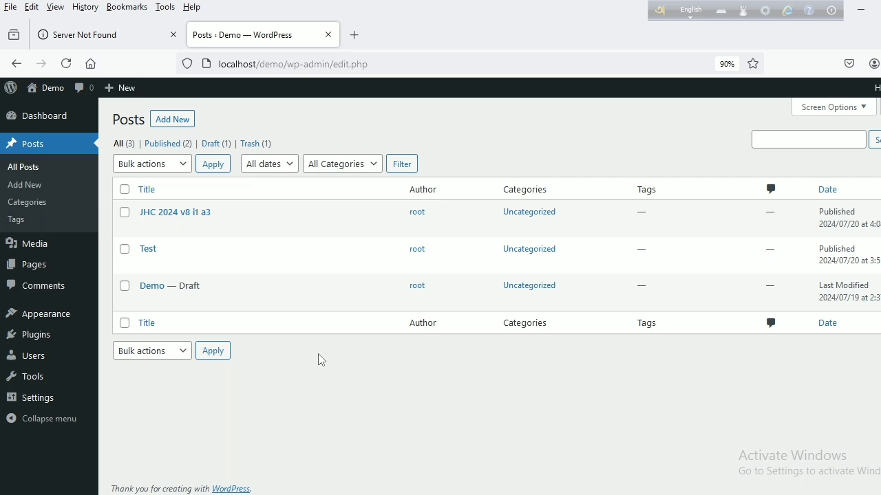
mouse_move(192, 232)
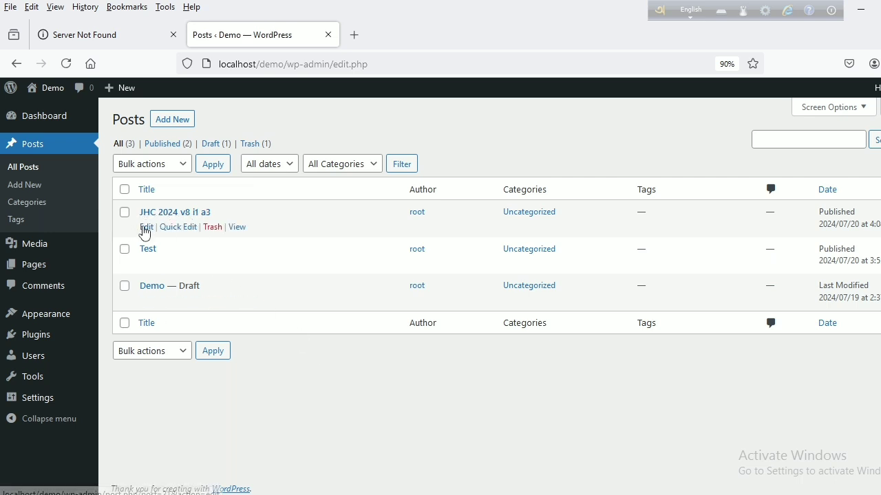
left_click(146, 227)
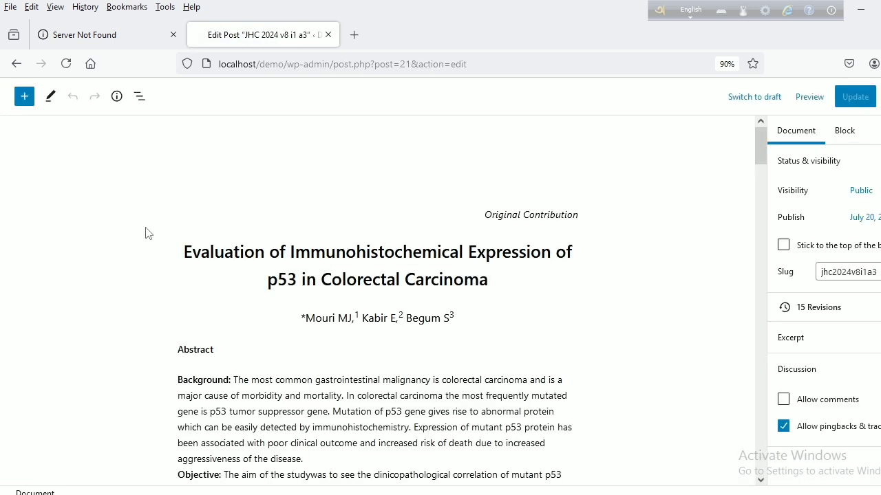
- Remove the linked PDF button below "Show full article in PDF" at the end of the post
scroll(378, 311, "down", 5)
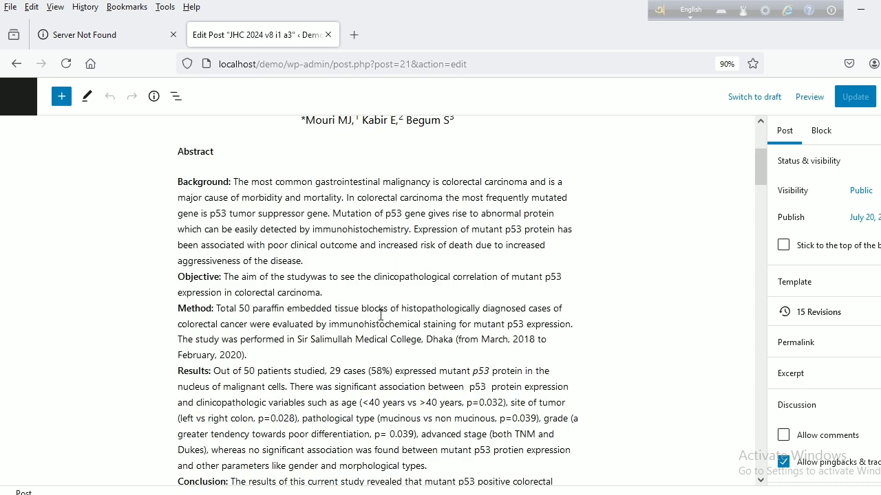
scroll(381, 315, "down", 15)
scroll(380, 315, "down", 5)
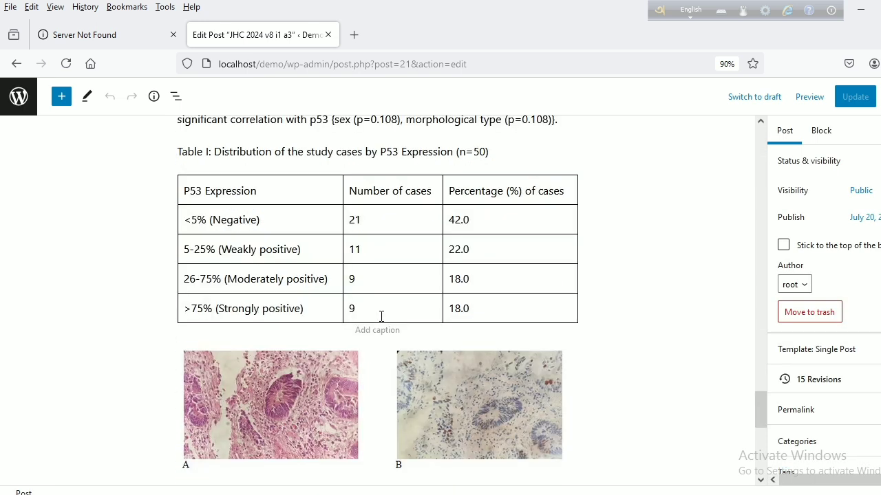
scroll(381, 318, "down", 8)
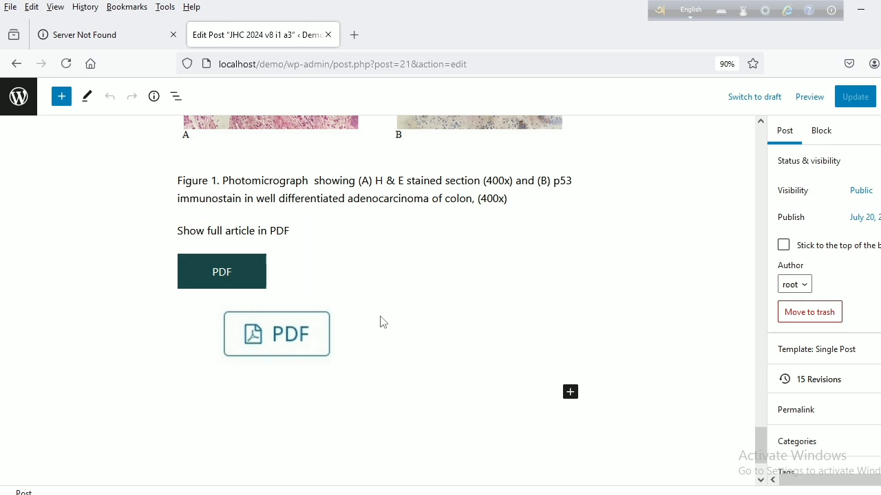
left_click(263, 284)
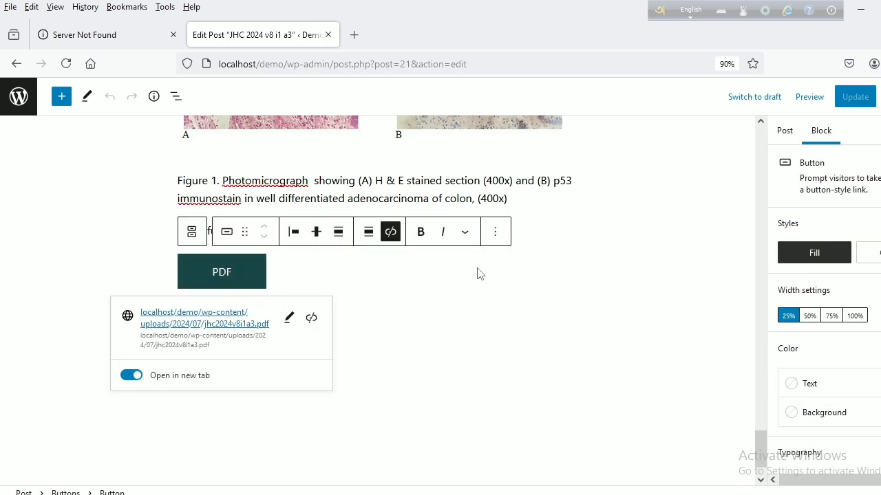
left_click(496, 234)
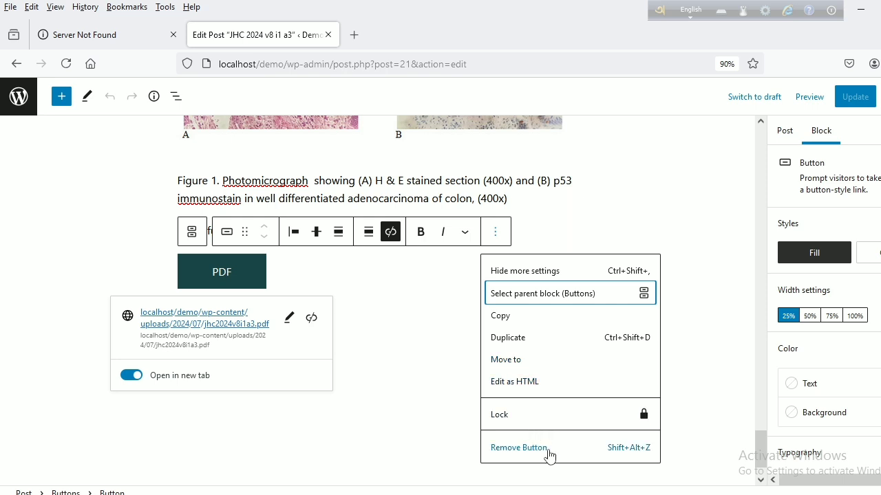
left_click(533, 455)
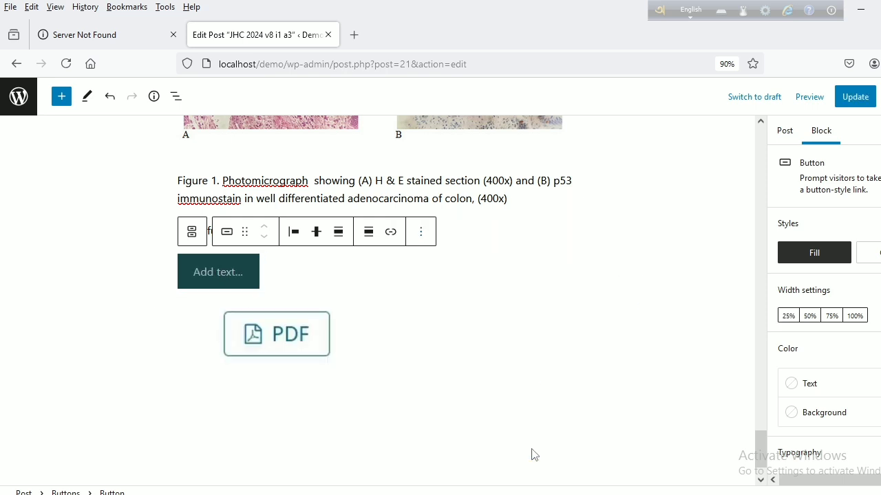
- Remove the PDF icon image at the end of the post and the leftover empty Buttons block above it
left_click(285, 336)
left_click(421, 281)
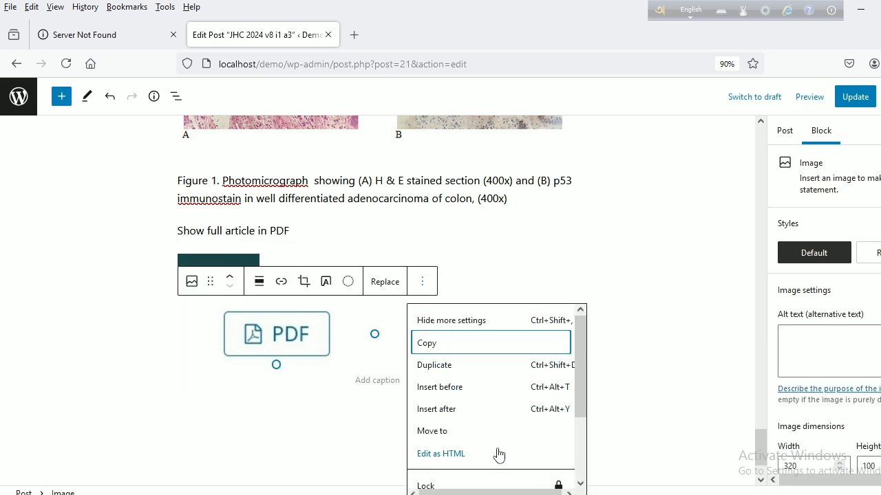
scroll(497, 454, "down", 3)
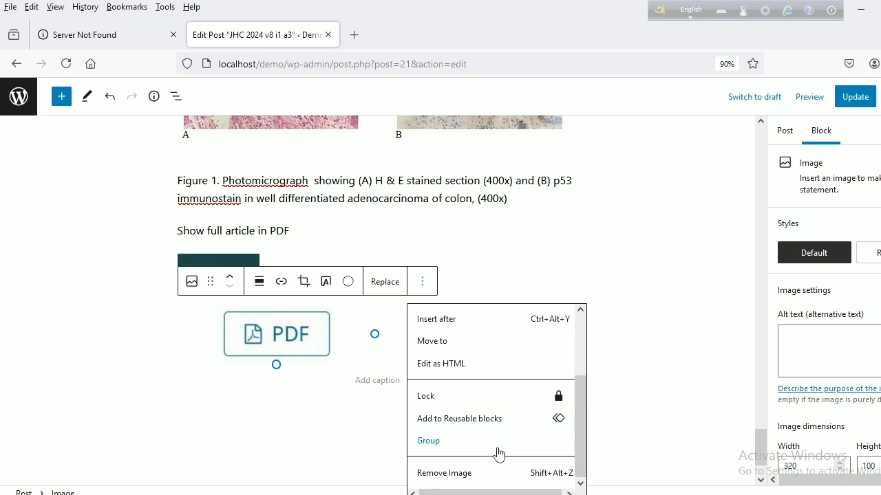
left_click(472, 474)
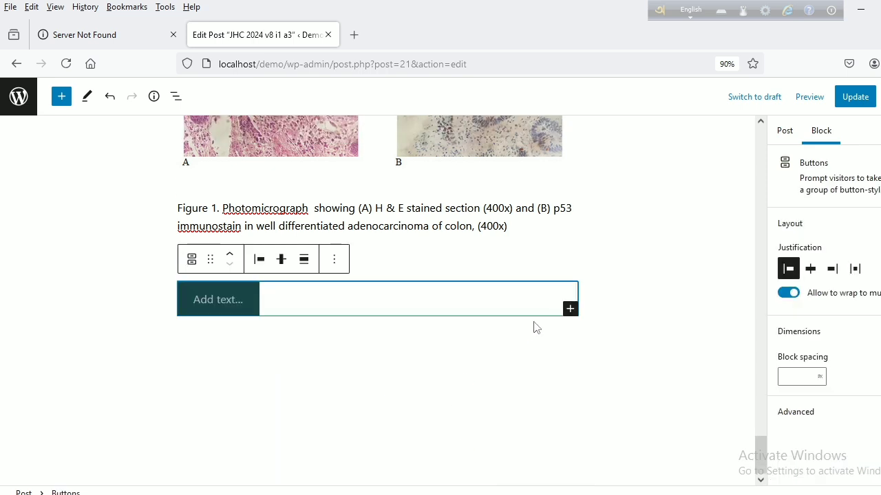
left_click(335, 260)
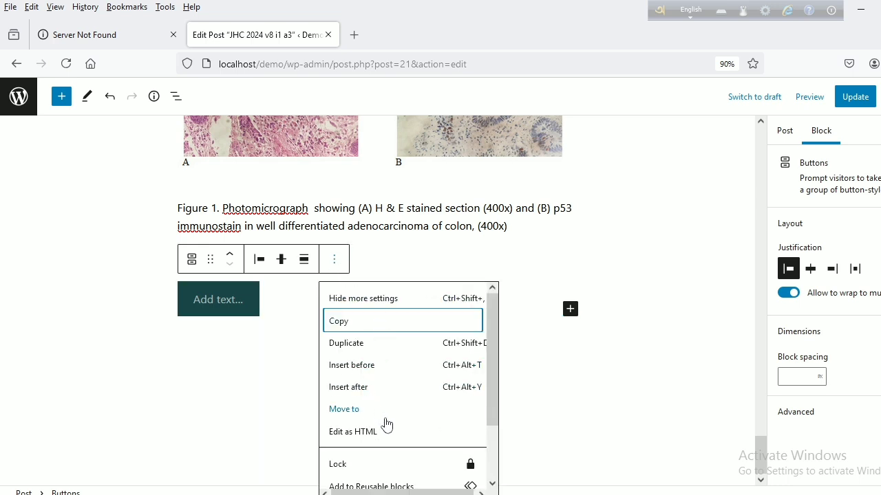
scroll(424, 461, "down", 2)
left_click(380, 476)
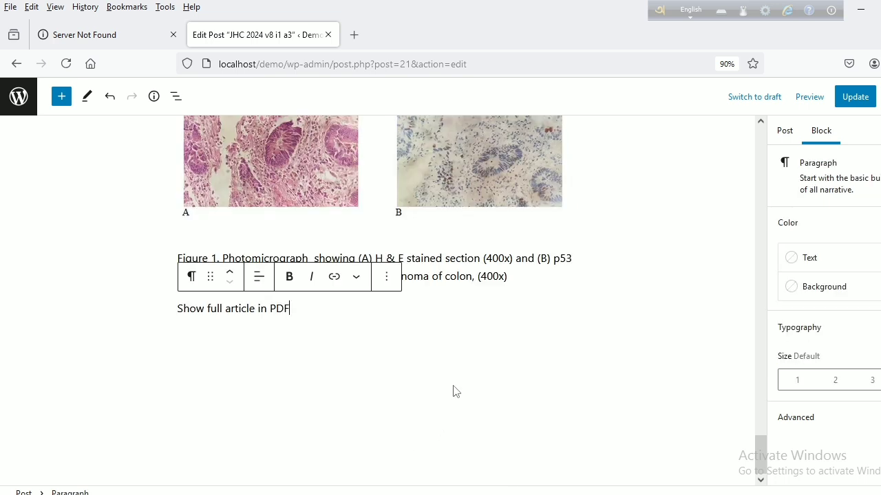
- Insert a Buttons block in a new line below the paragraph "Show full article in PDF"
left_click(572, 277)
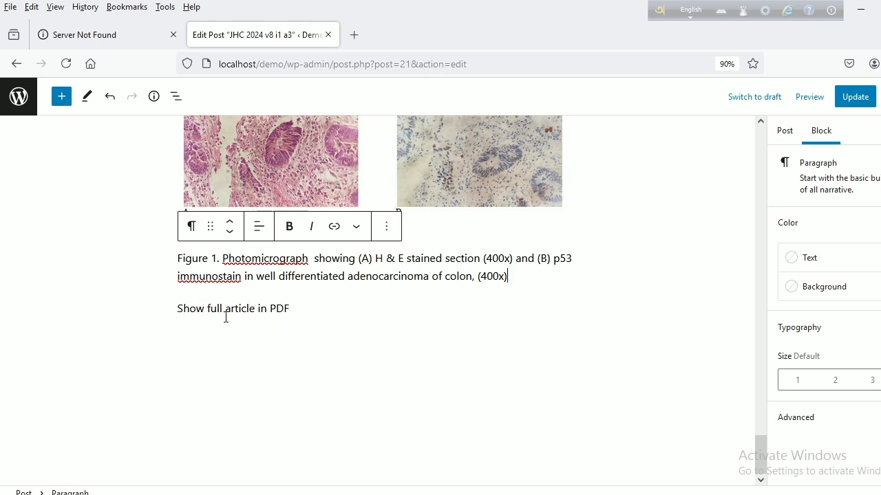
left_click(294, 309)
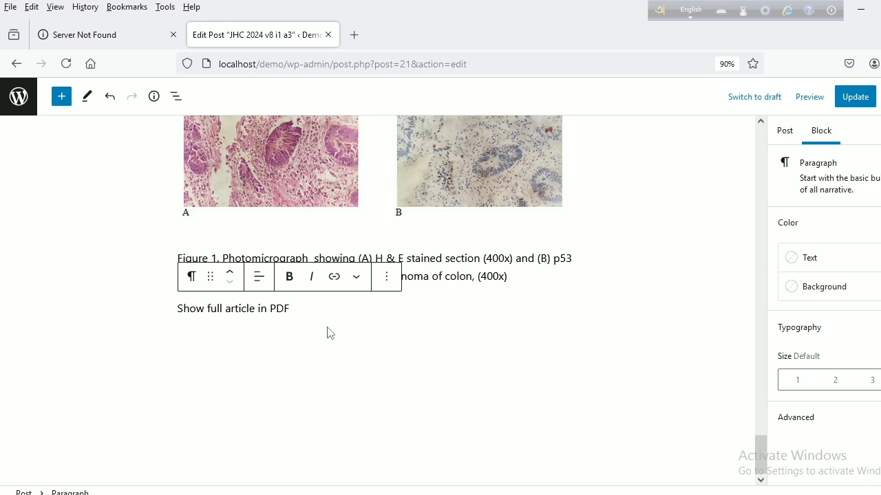
key("Return")
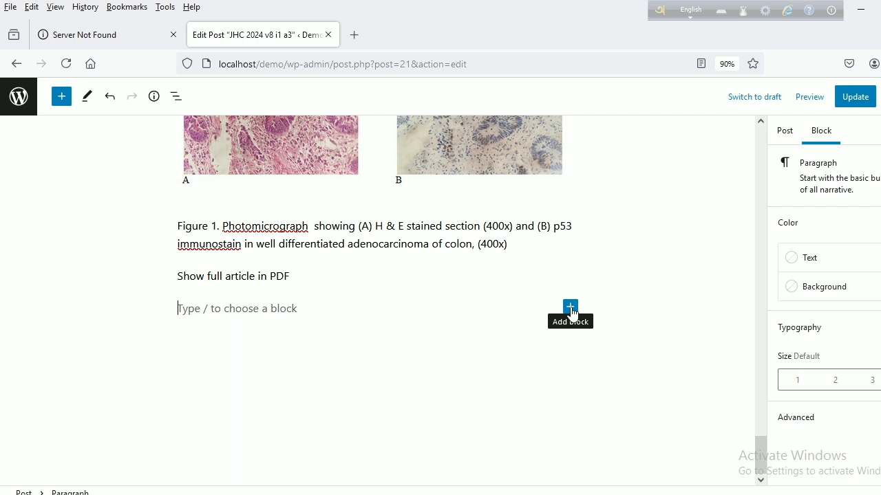
left_click(570, 307)
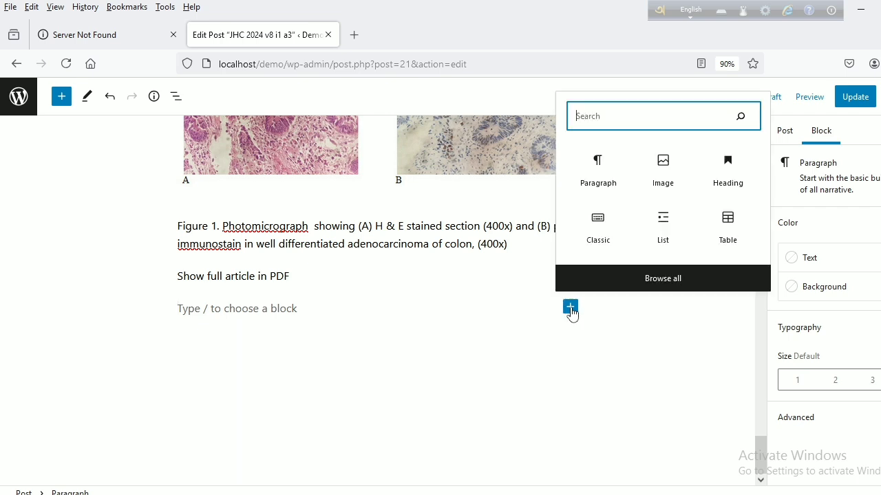
left_click(663, 279)
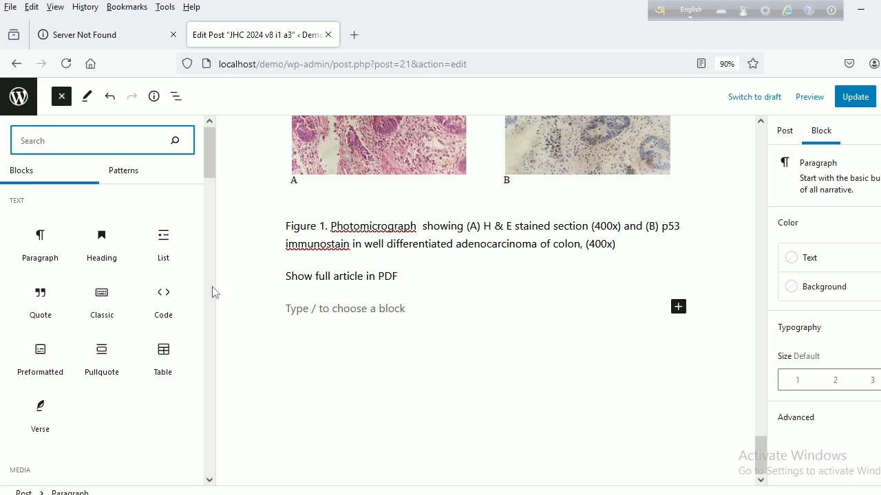
left_click(212, 174)
left_click_drag(212, 173, 210, 230)
mouse_move(40, 364)
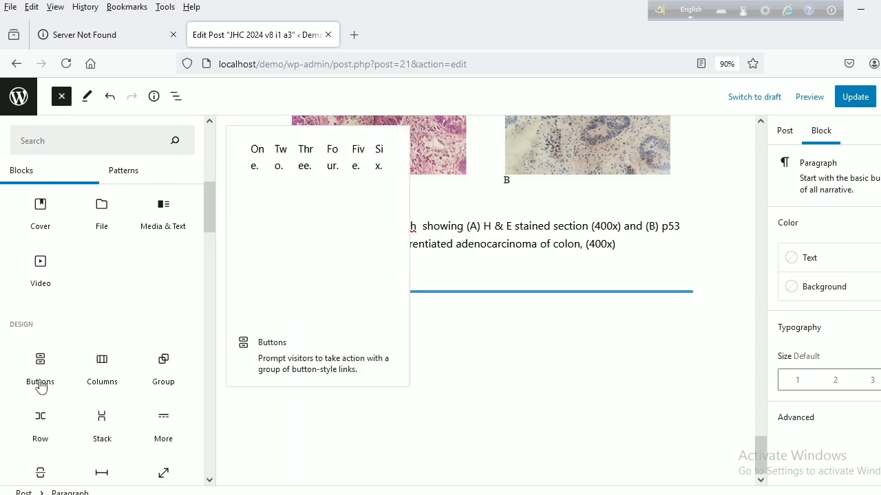
left_click(40, 365)
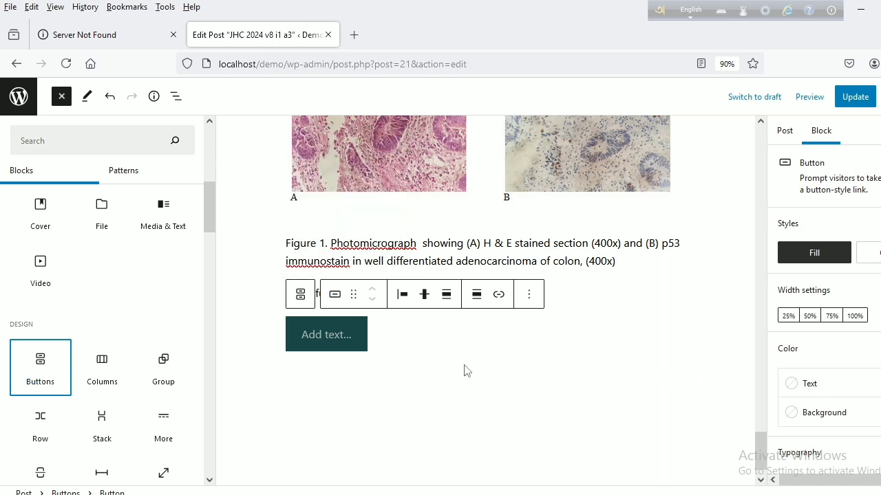
- Label the new button "PDF" and set its width to 25%
left_click(339, 340)
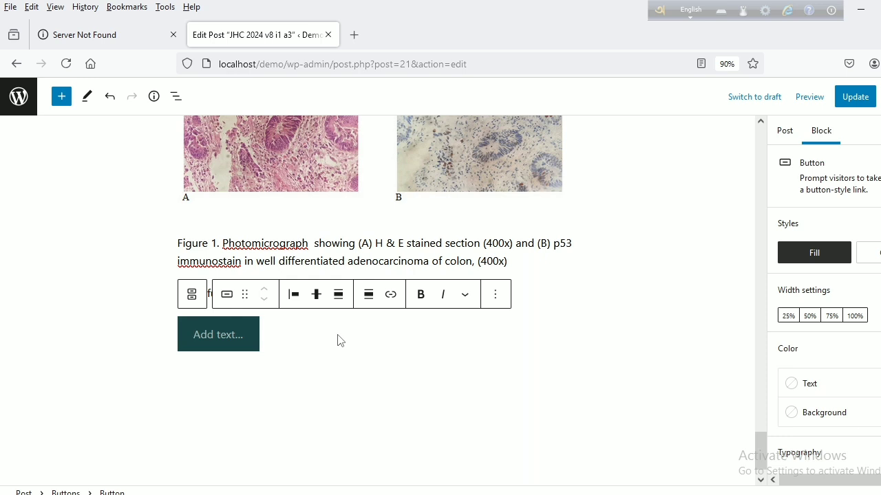
type("PDF")
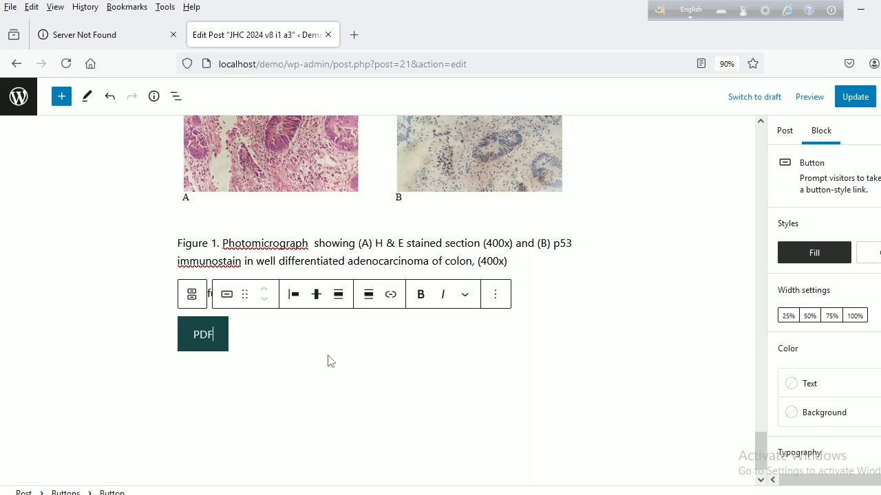
left_click(788, 318)
left_click(812, 317)
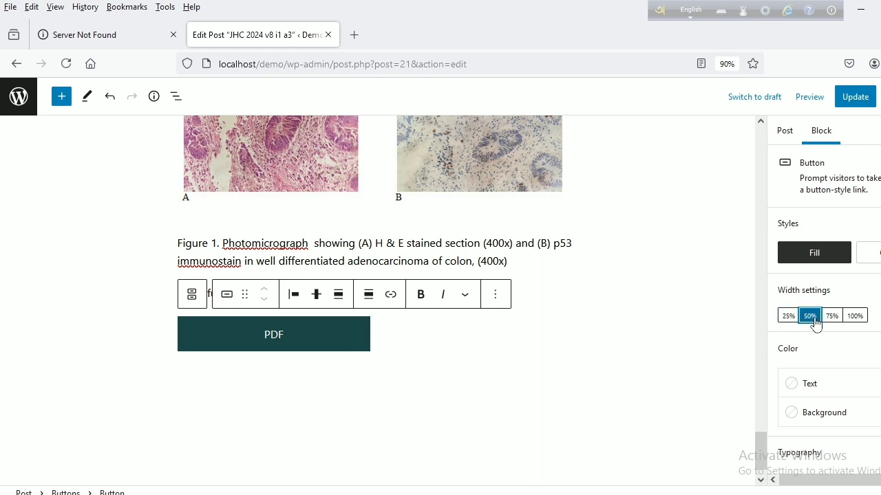
left_click(831, 317)
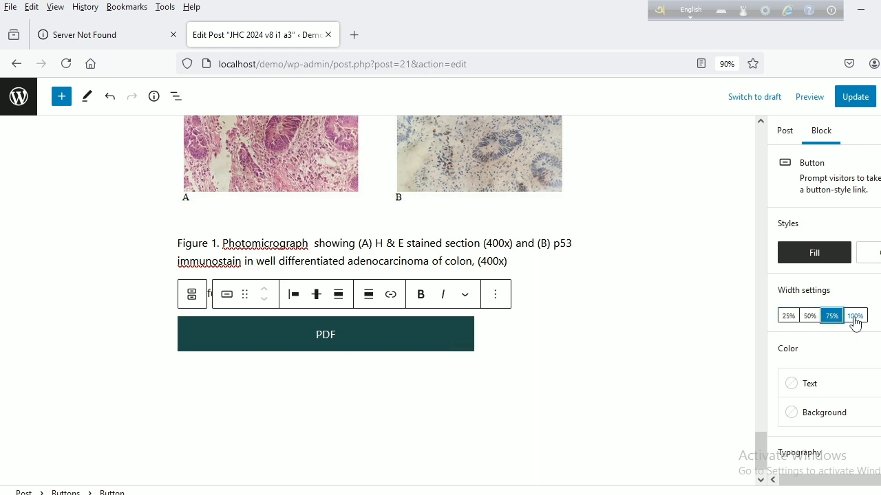
left_click(854, 318)
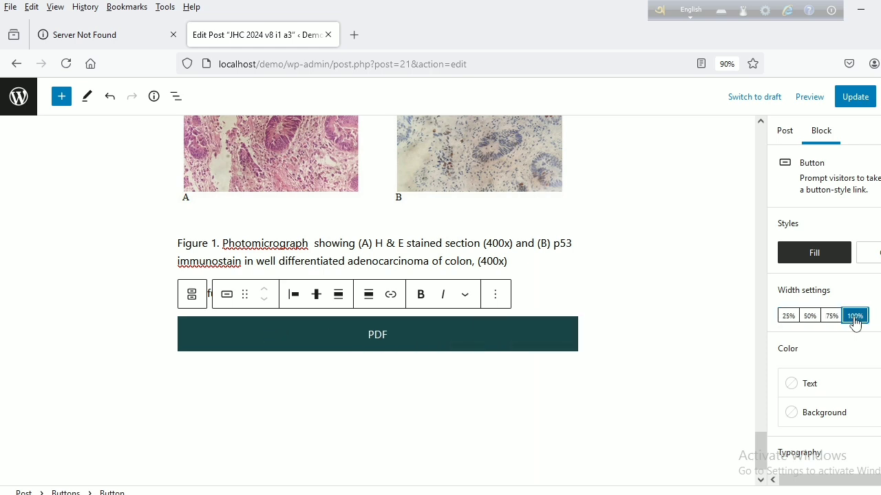
left_click(790, 318)
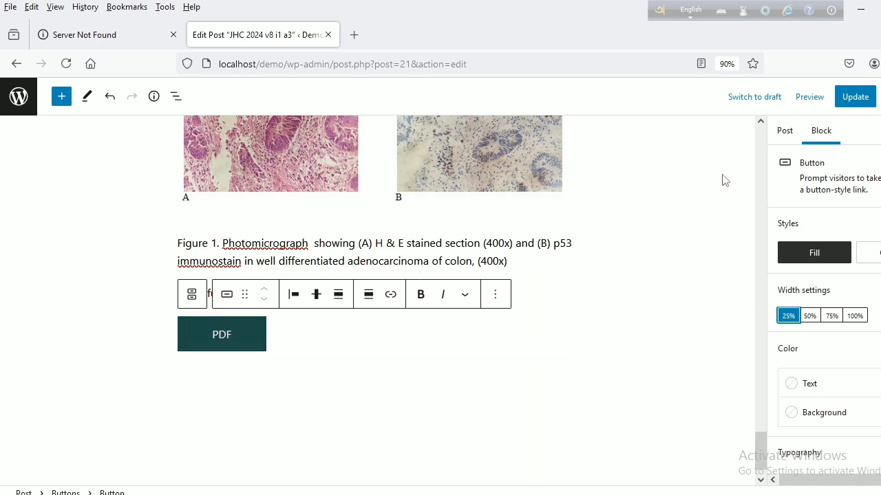
- Save the changes to the post and copy the file URL of jhc2024v8i1a3.pdf from the Media Library
left_click(855, 96)
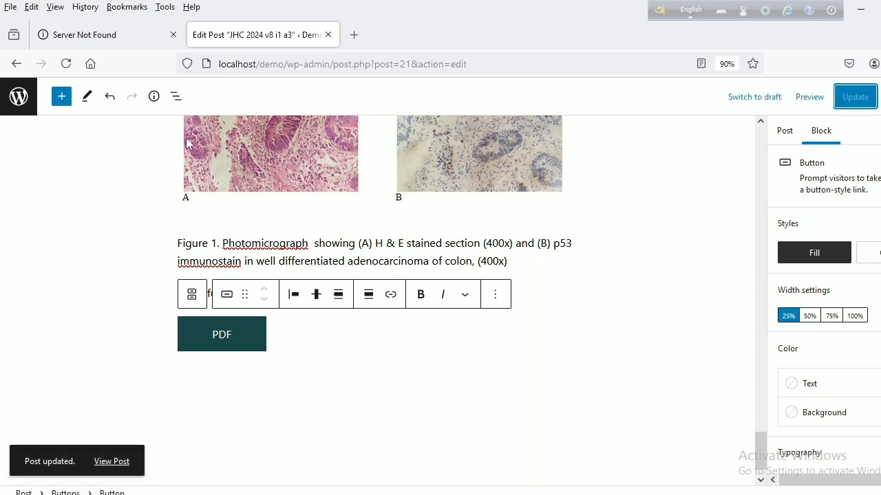
left_click(17, 98)
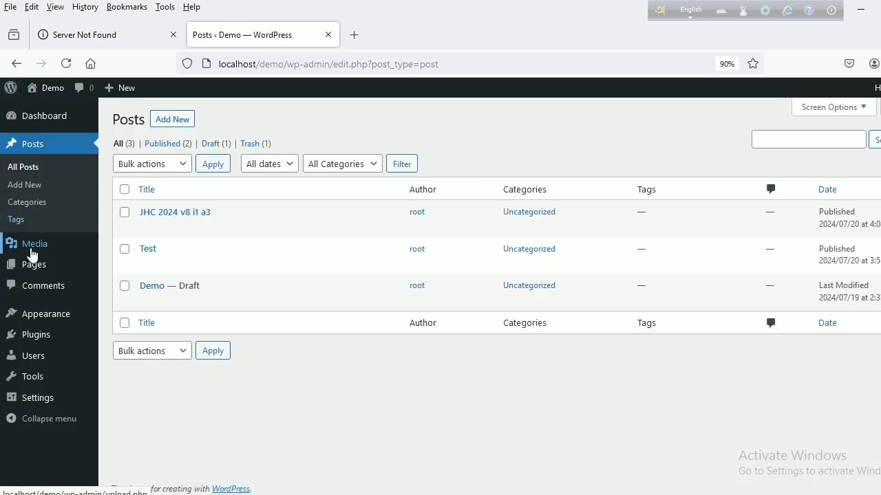
mouse_move(32, 254)
left_click(137, 253)
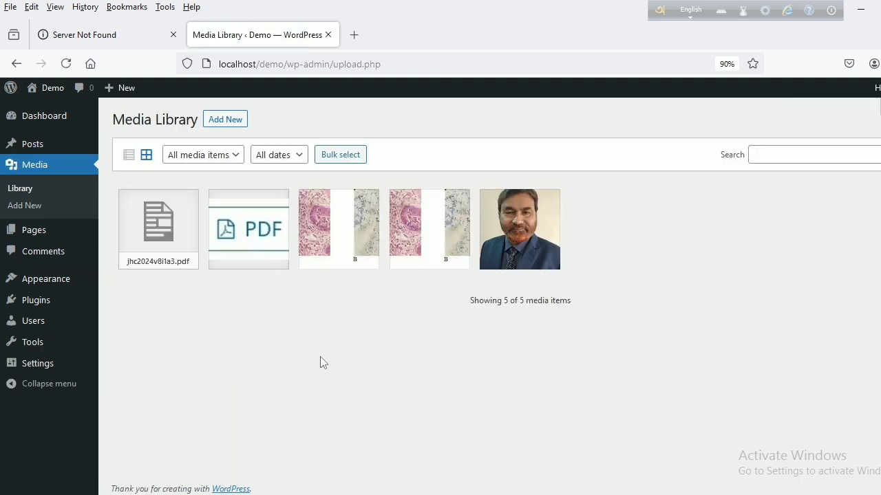
left_click(177, 241)
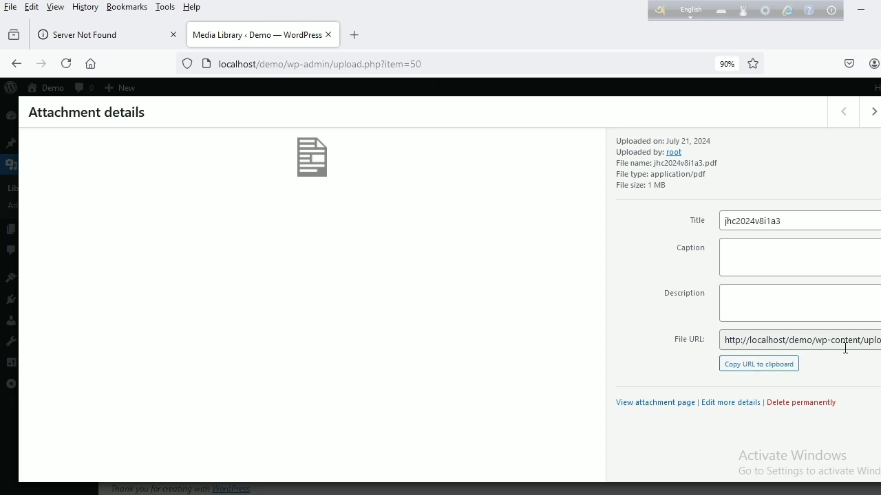
left_click(740, 368)
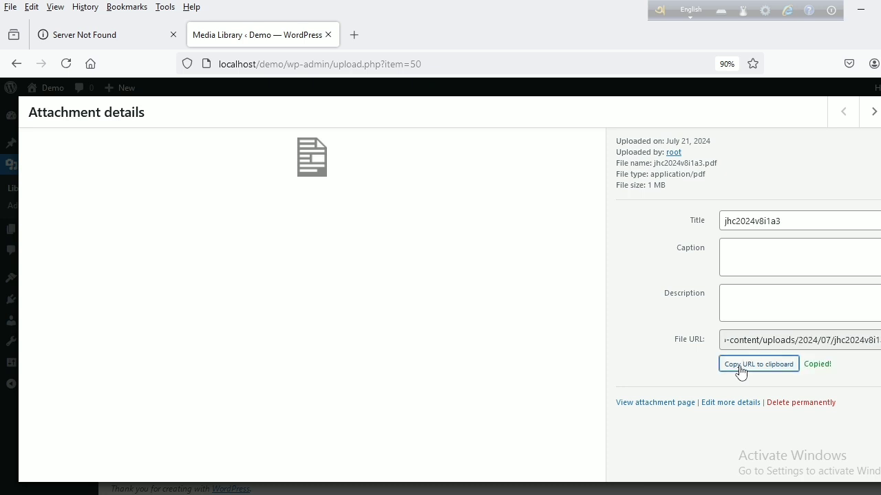
- Reopen the post "JHC 2024 v8 i1 a3" for editing from the list of all posts
left_click(16, 64)
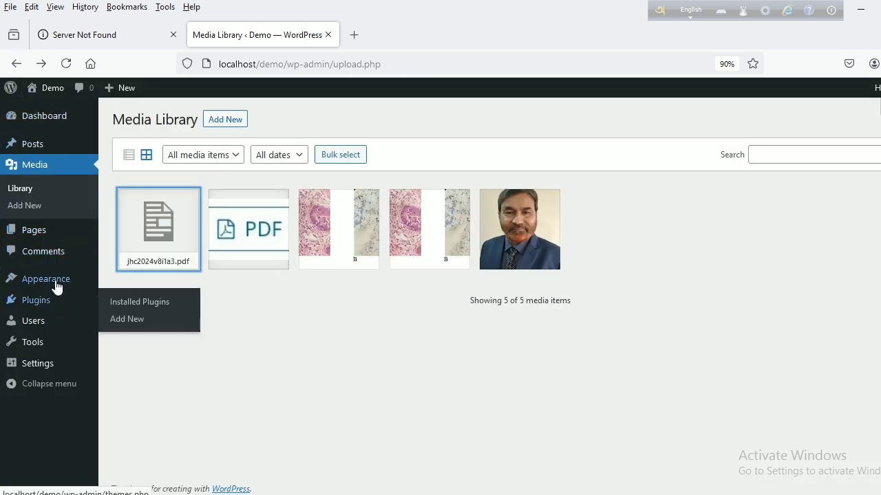
mouse_move(31, 150)
left_click(116, 148)
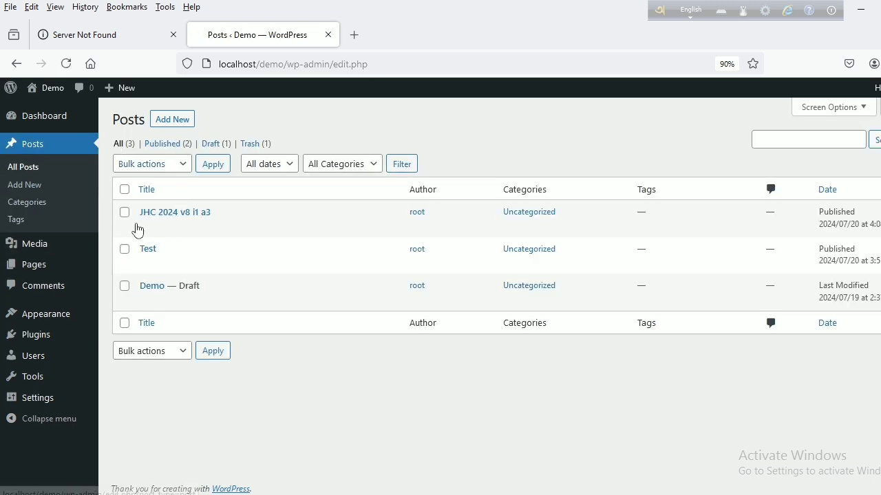
left_click(147, 228)
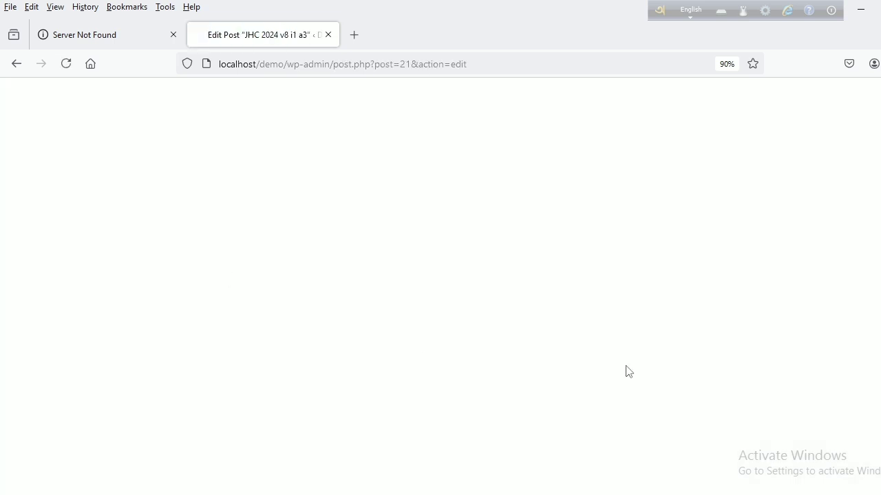
- Link the PDF button at the end of the post to the copied URL of jhc2024v8i1a3.pdf and set it to open in a new tab
scroll(625, 371, "down", 8)
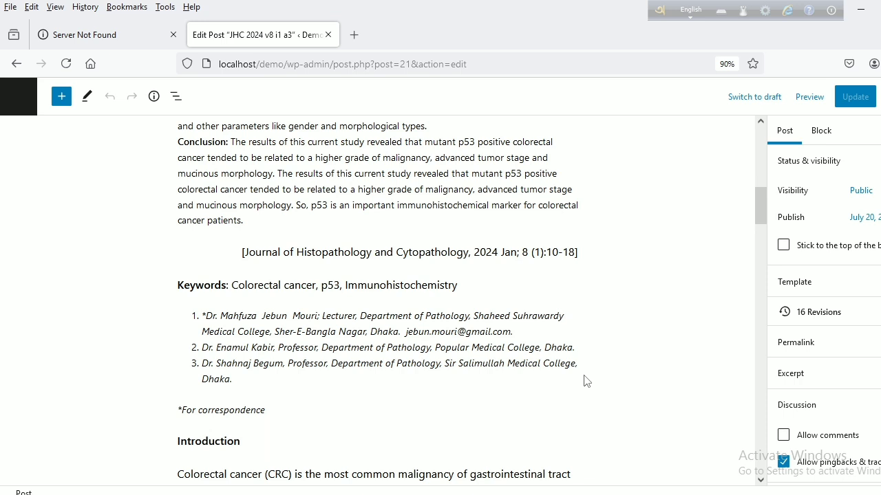
scroll(587, 381, "down", 10)
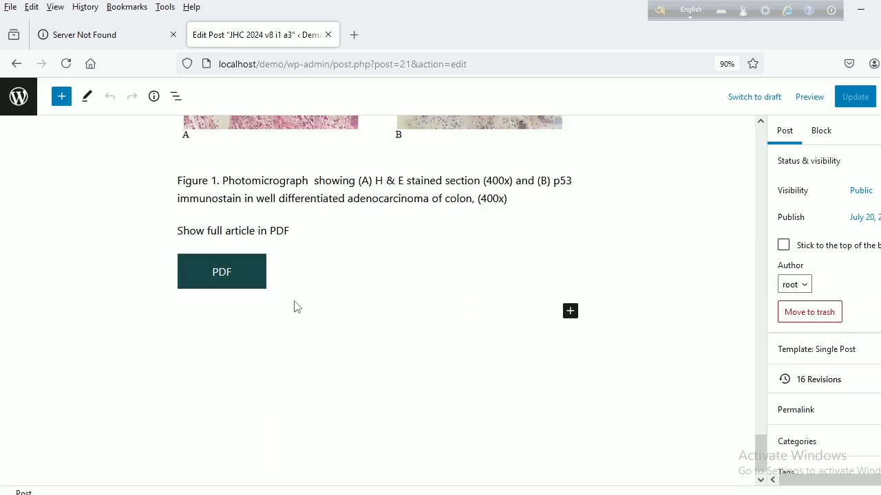
left_click(223, 274)
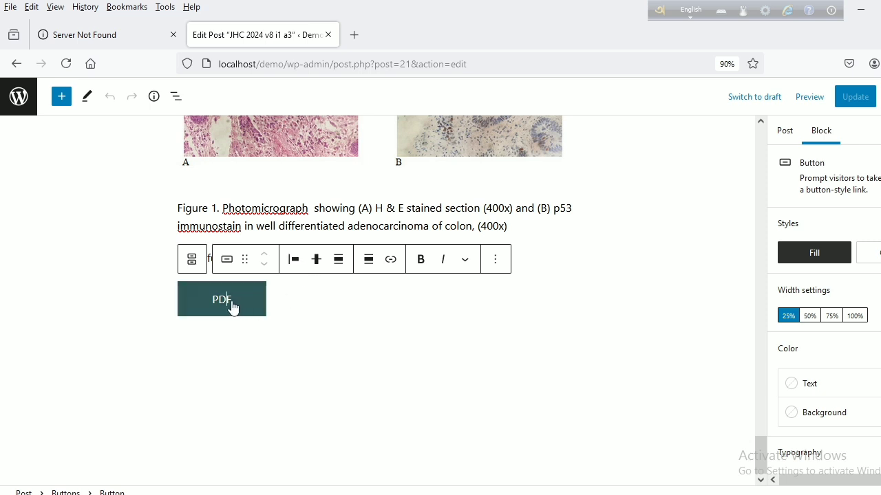
left_click(391, 262)
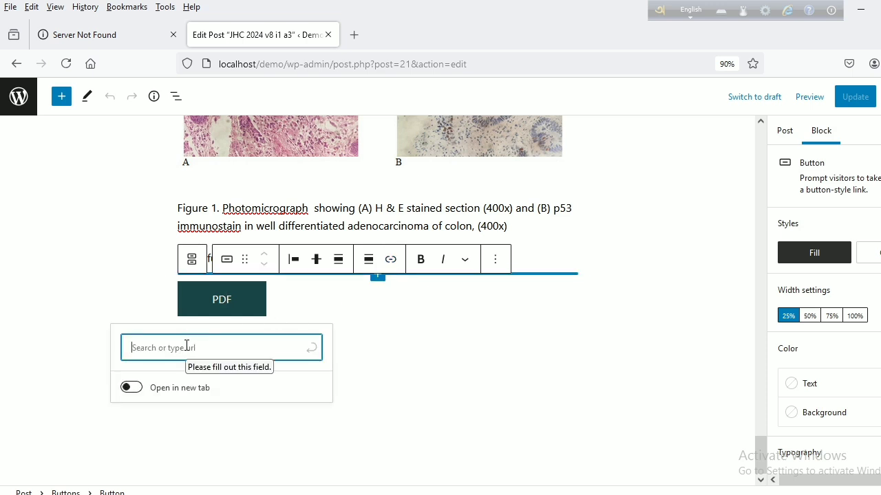
key("ctrl+v")
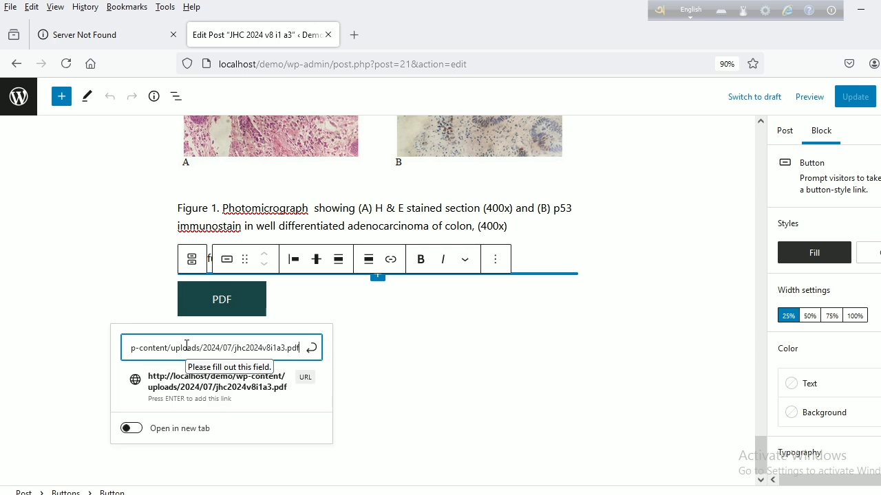
left_click(141, 432)
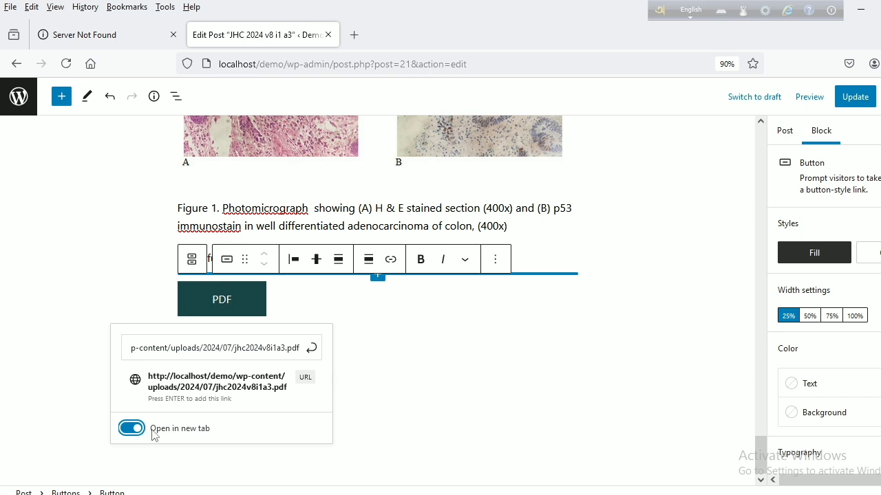
left_click(311, 349)
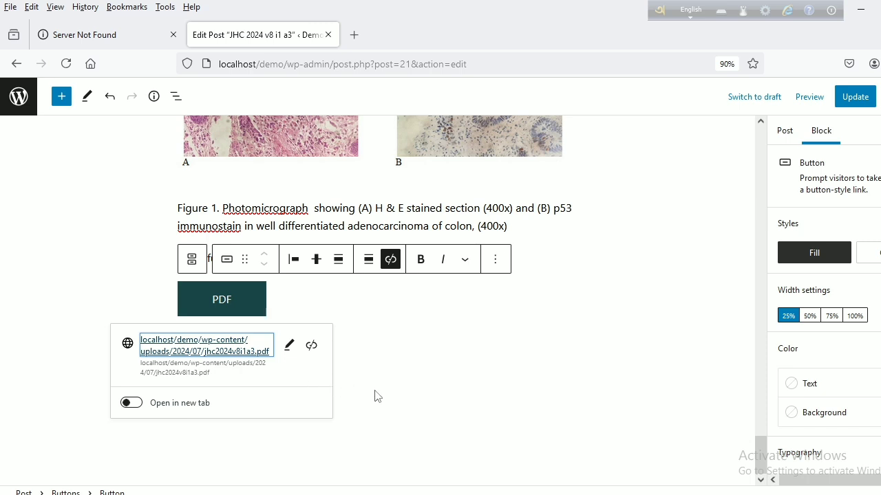
left_click(137, 404)
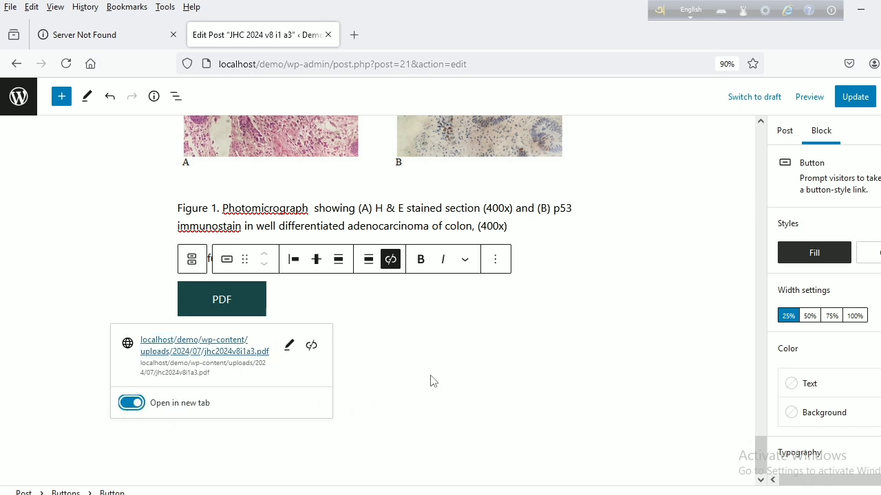
left_click(562, 302)
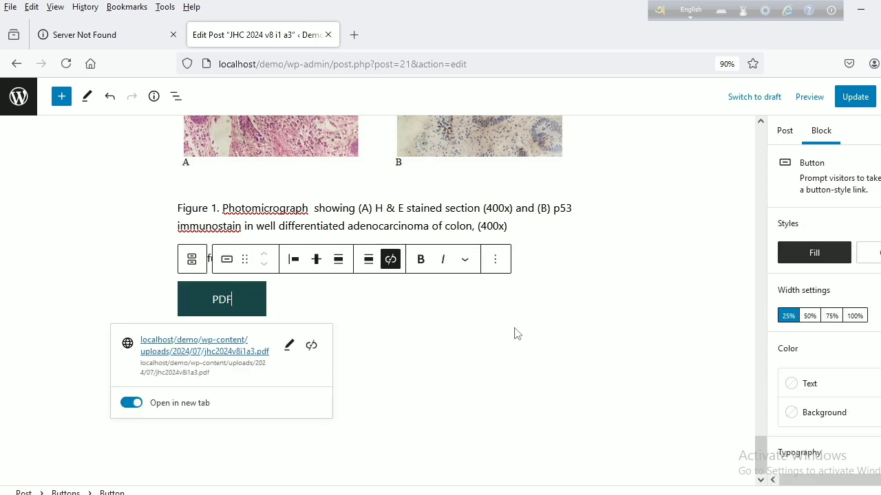
left_click(496, 262)
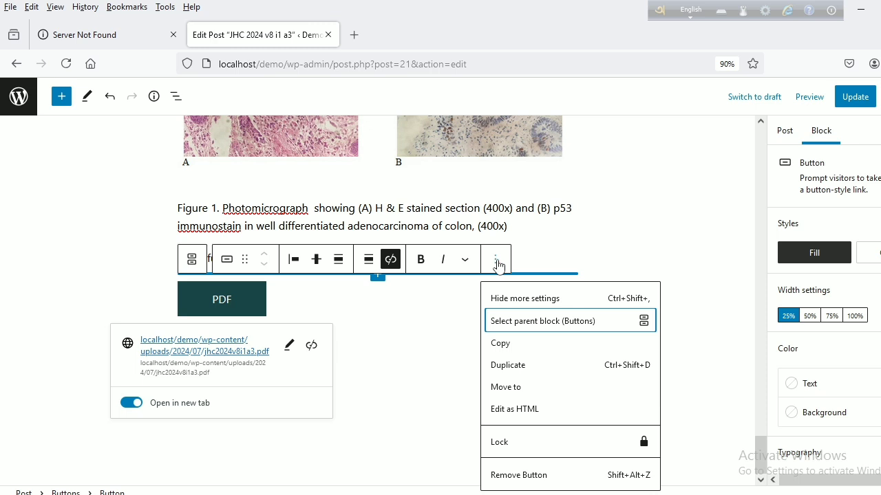
left_click(634, 232)
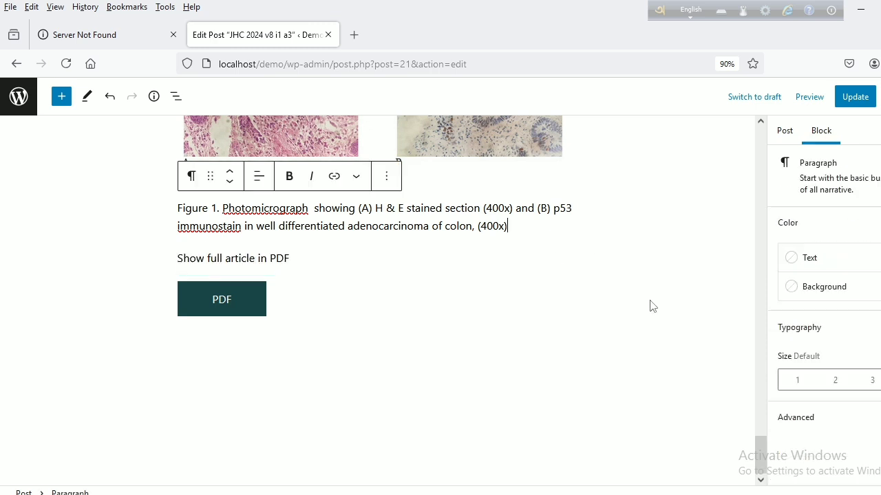
left_click(247, 316)
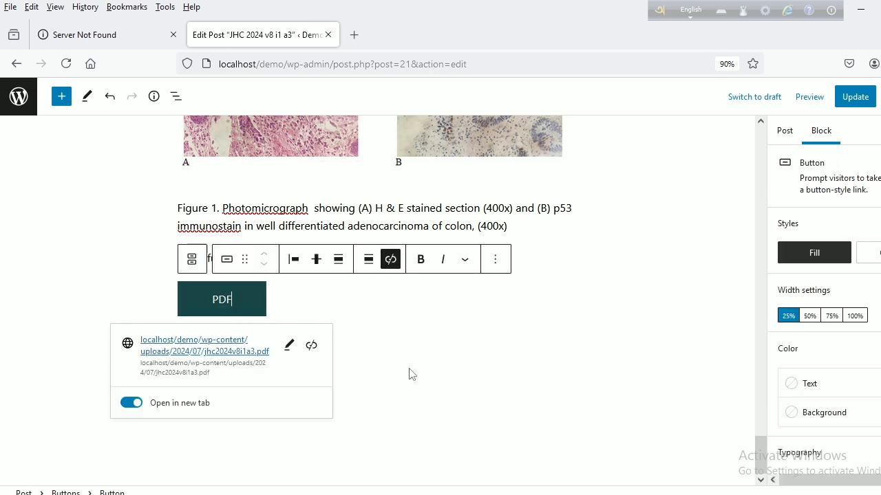
left_click(495, 260)
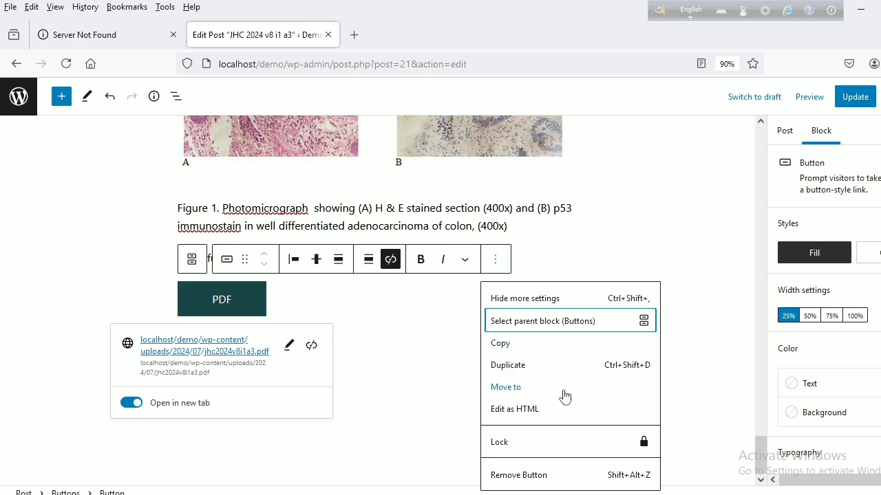
left_click(707, 411)
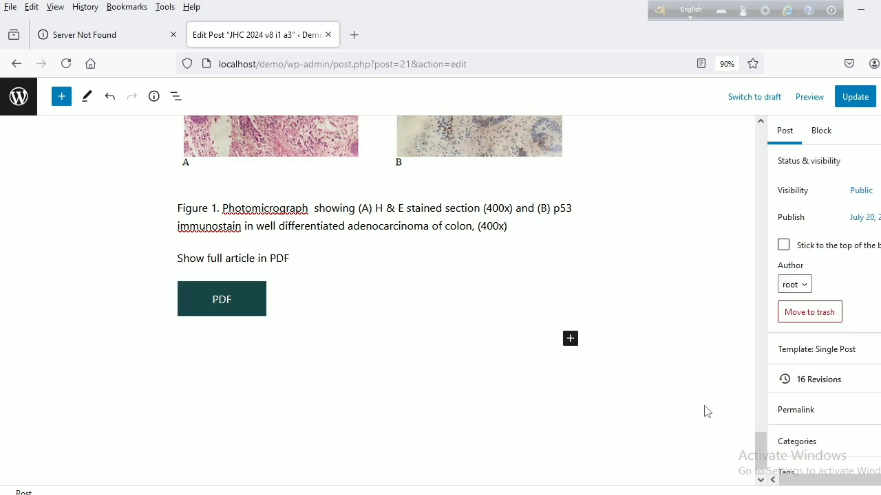
- Insert an Image block below the PDF button using pdficonhhorizontal.png from the Media Library
left_click(570, 339)
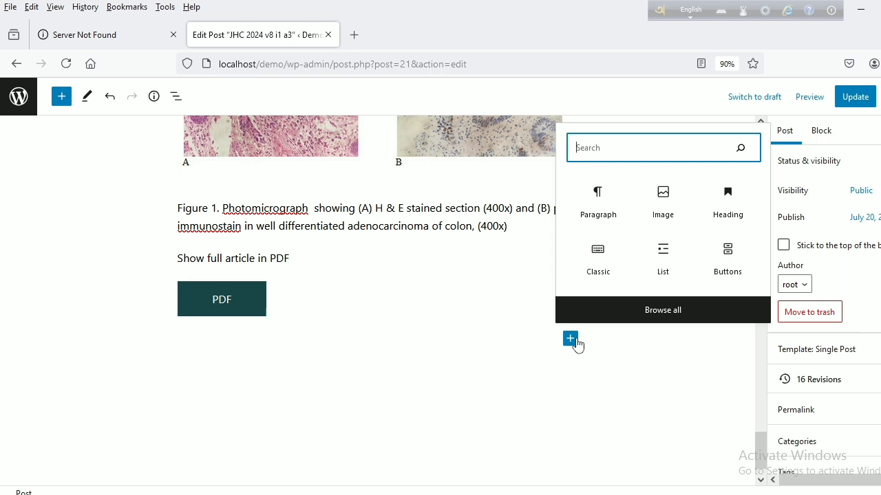
left_click(663, 205)
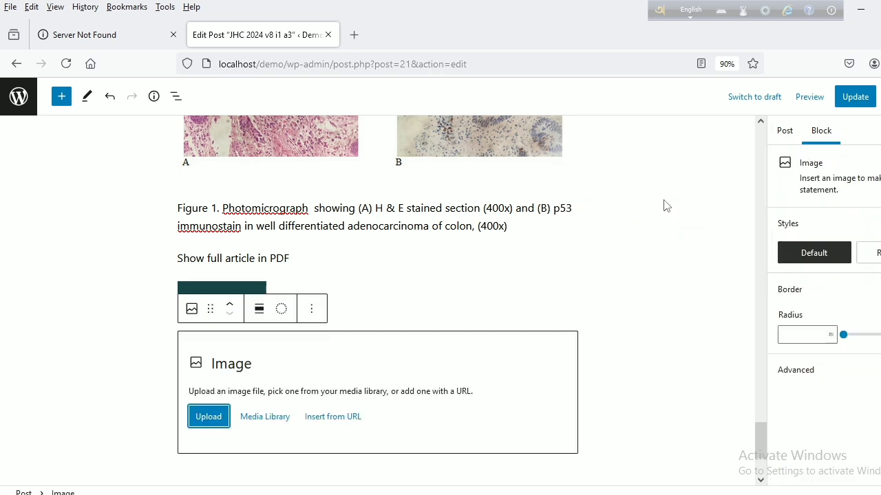
left_click(261, 420)
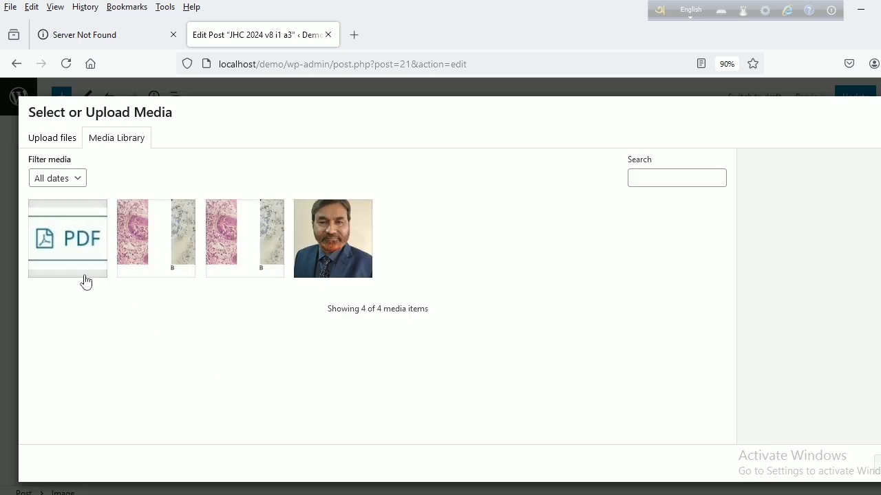
left_click(78, 249)
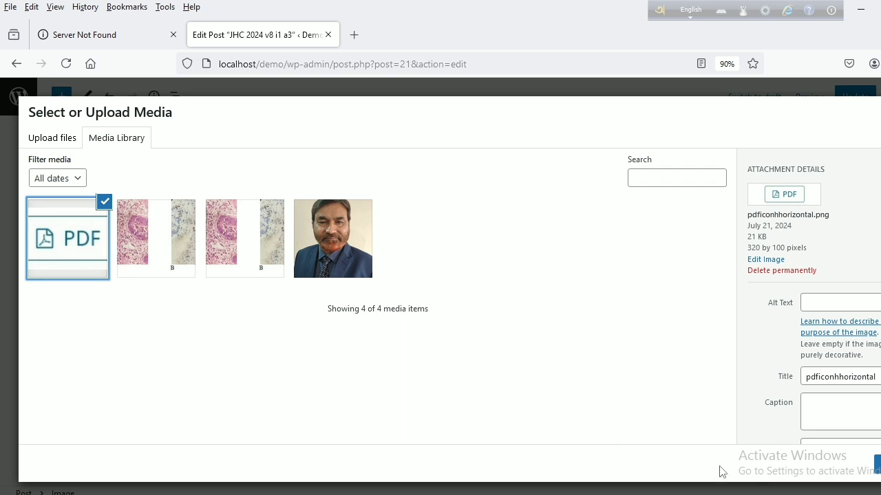
left_click(876, 464)
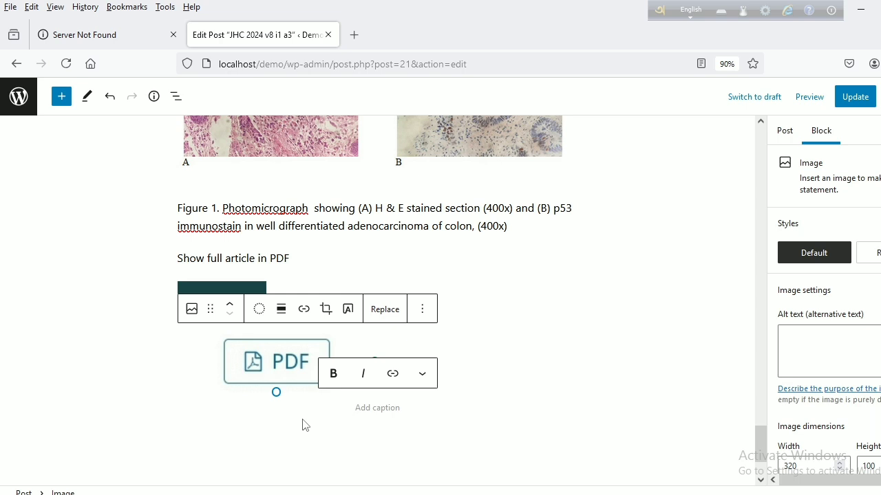
left_click(281, 373)
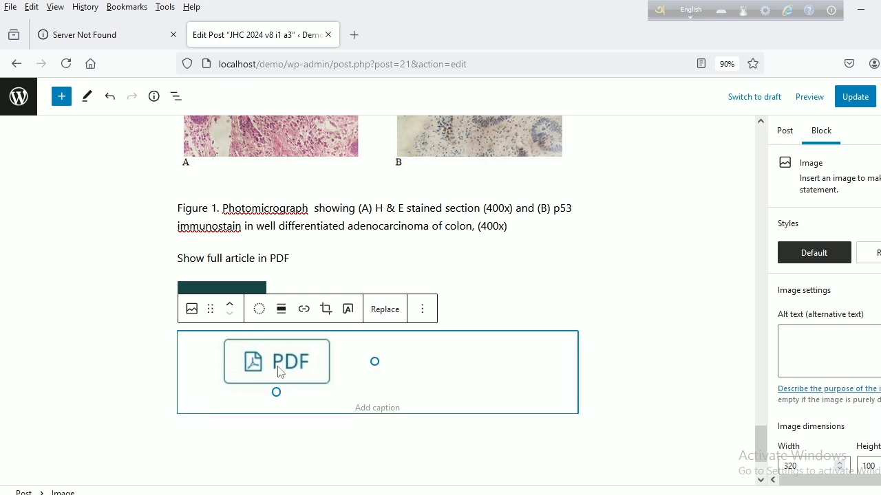
left_click(304, 311)
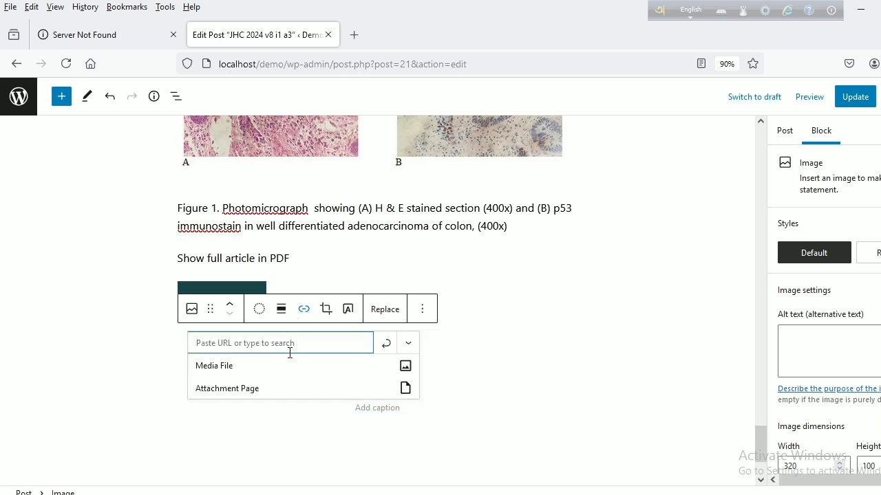
type("http://localhost/demo/wp-content/uploads/2024/07/jhc2024v8i1a3.pdf")
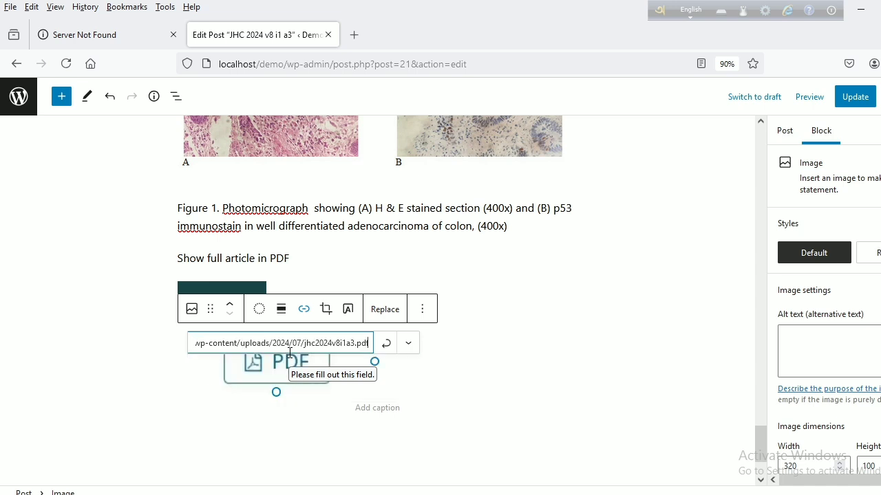
left_click(390, 346)
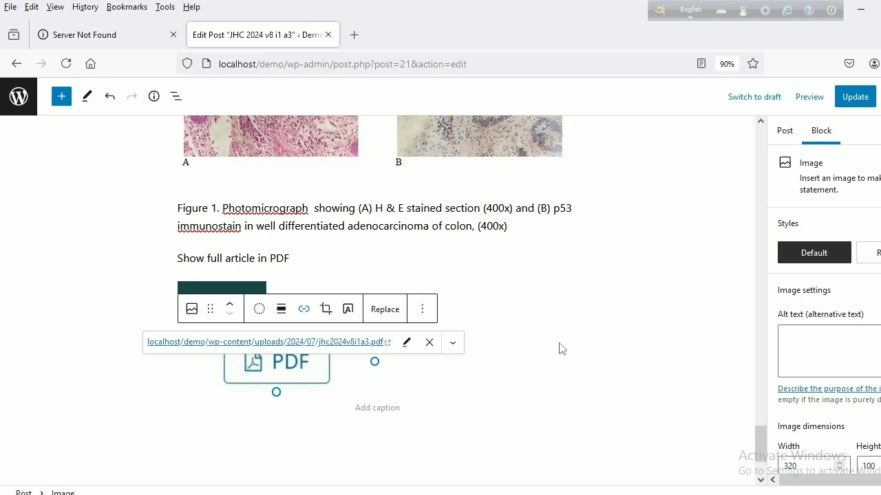
left_click(165, 419)
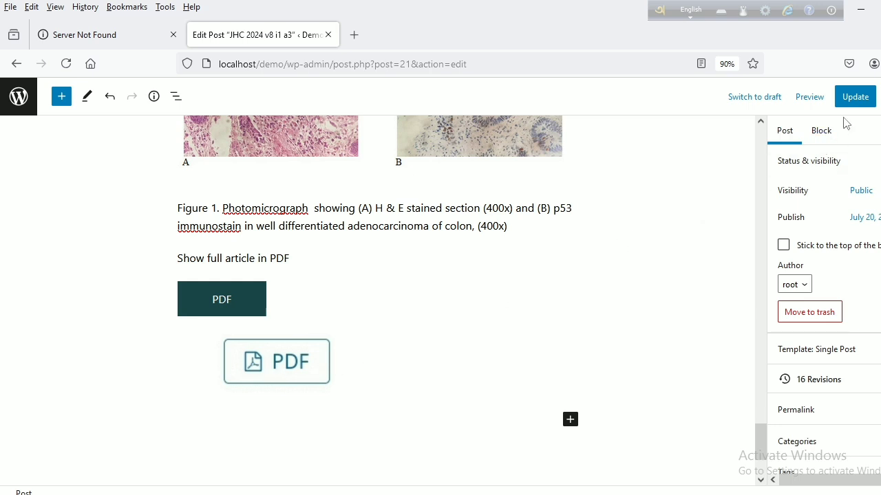
left_click(857, 97)
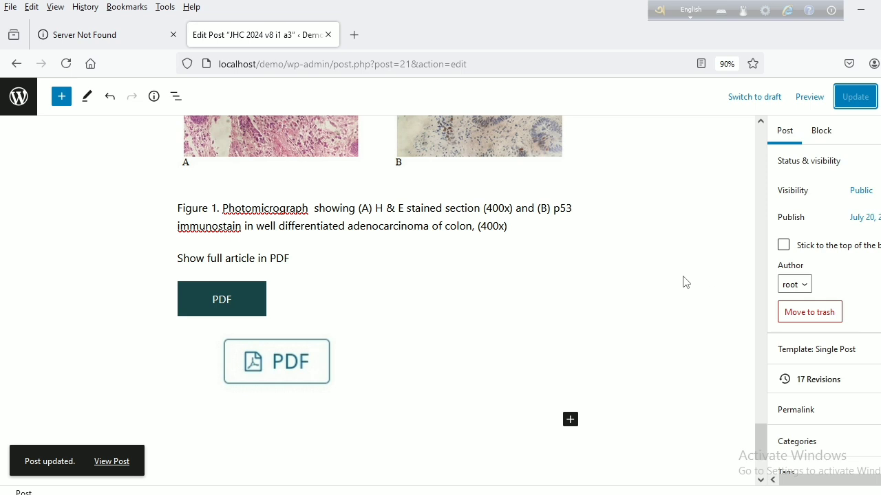
- View the published post and test that the PDF button at its end opens the full-article PDF in a new tab
left_click(111, 462)
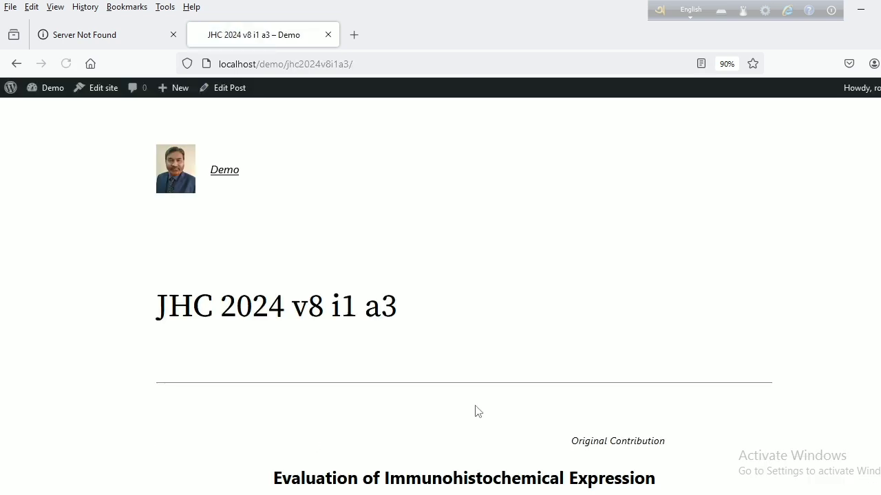
scroll(639, 366, "down", 5)
scroll(642, 364, "down", 15)
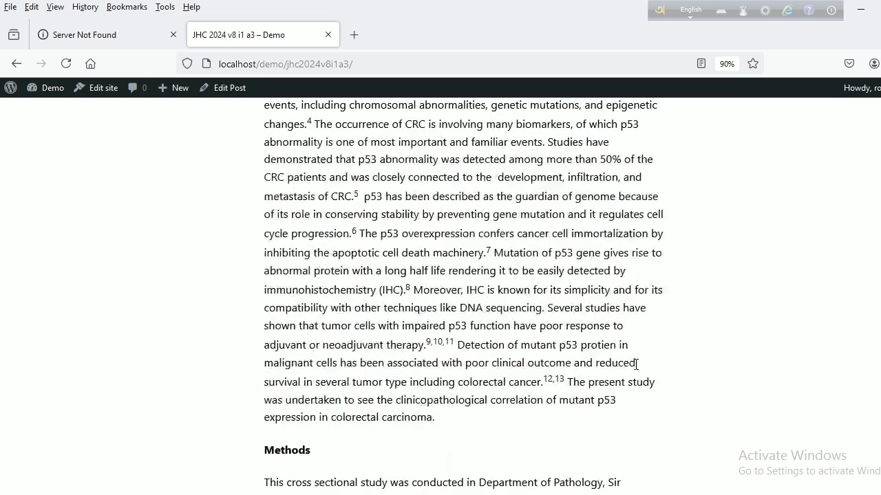
scroll(631, 371, "down", 15)
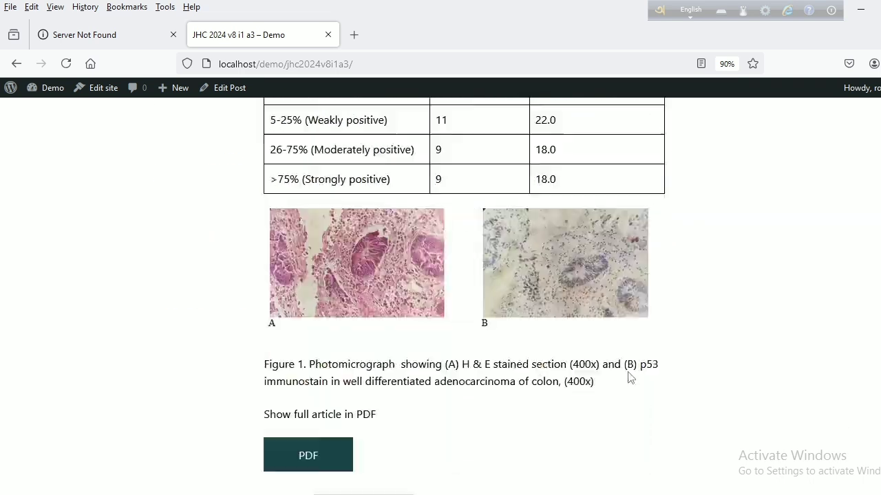
scroll(627, 379, "down", 2)
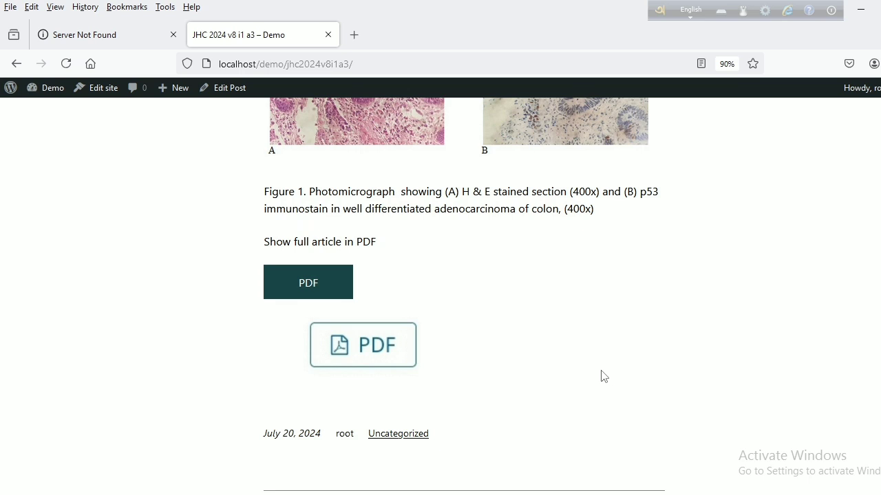
left_click(307, 290)
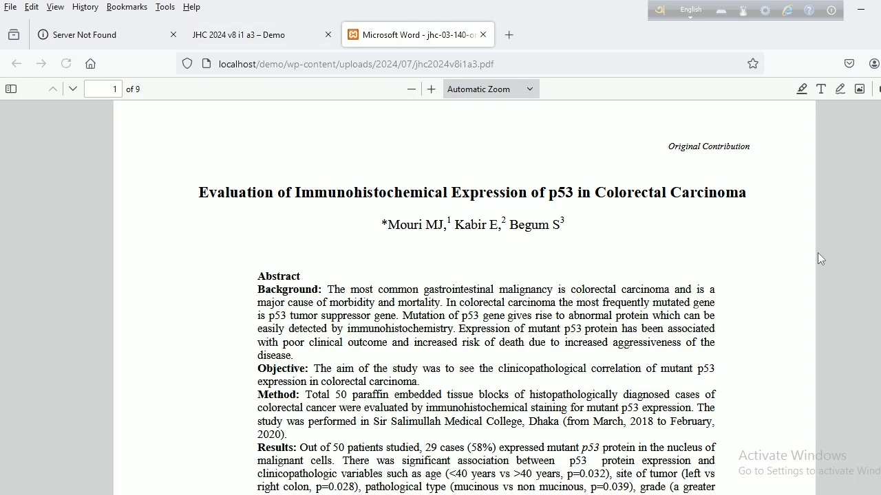
scroll(776, 339, "down", 10)
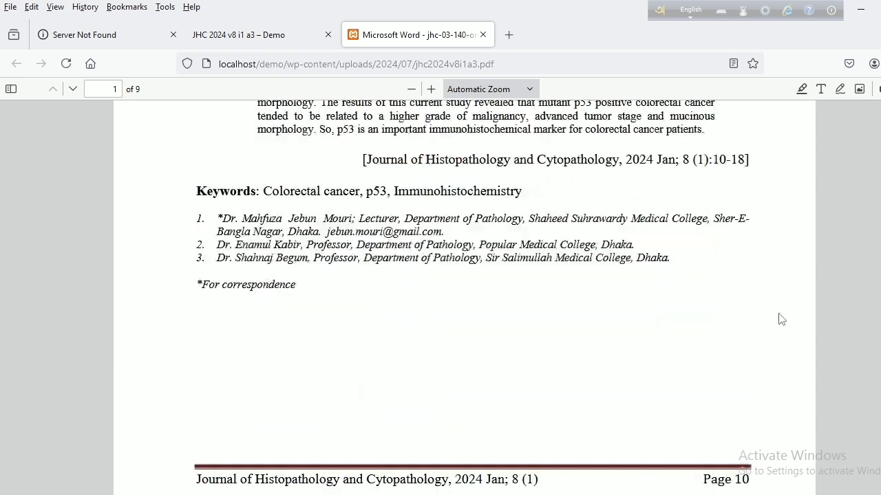
scroll(776, 338, "down", 12)
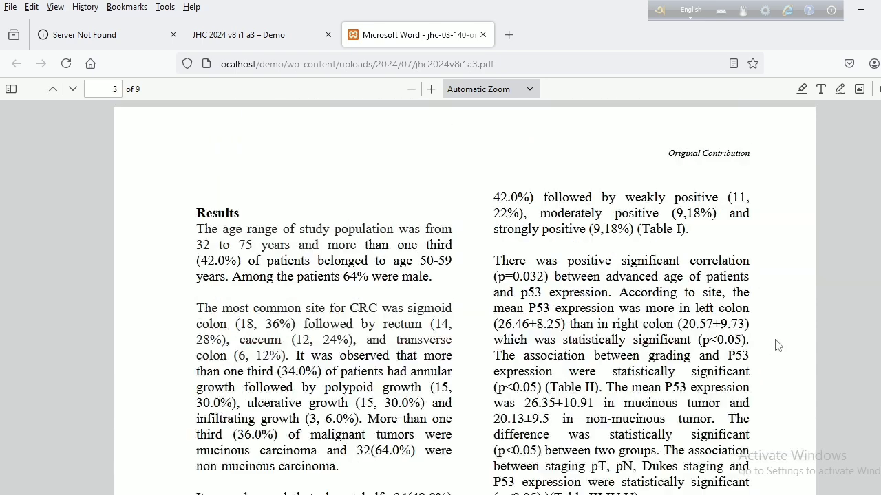
scroll(779, 345, "down", 15)
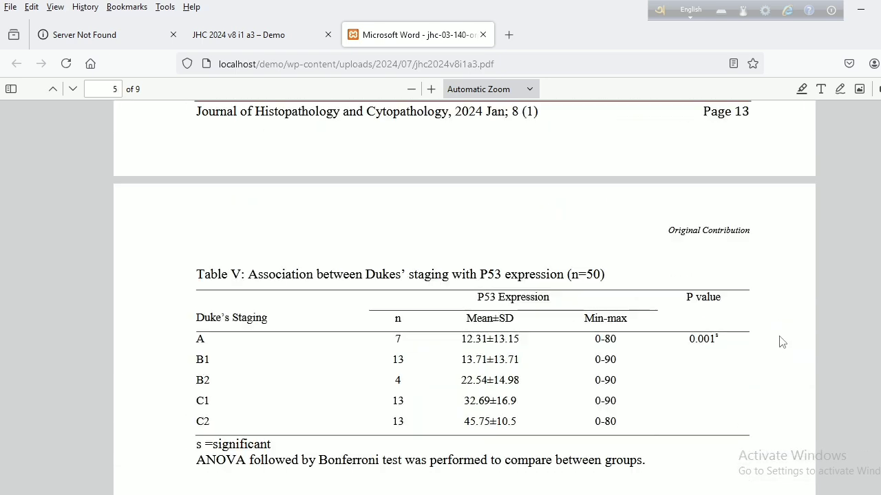
left_click(483, 35)
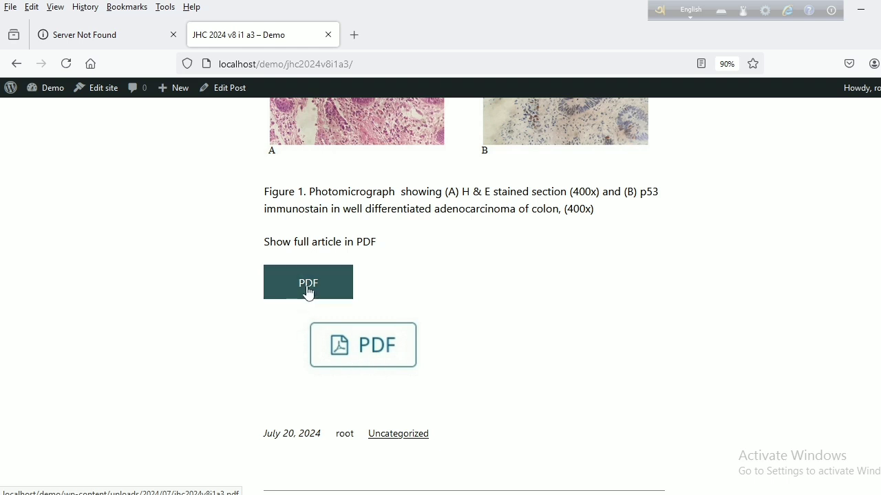
- Test the link of the PDF icon image by looking through the opened PDF, and return to the post page
left_click(378, 357)
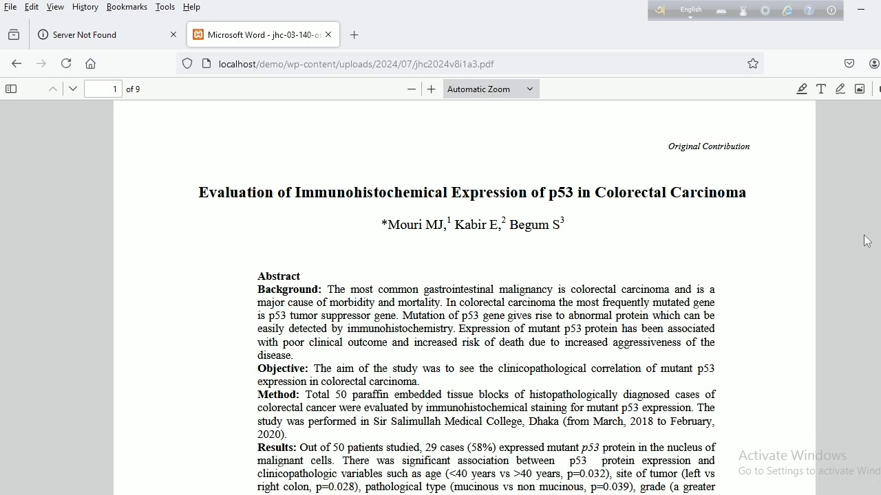
scroll(868, 247, "down", 15)
scroll(871, 261, "down", 20)
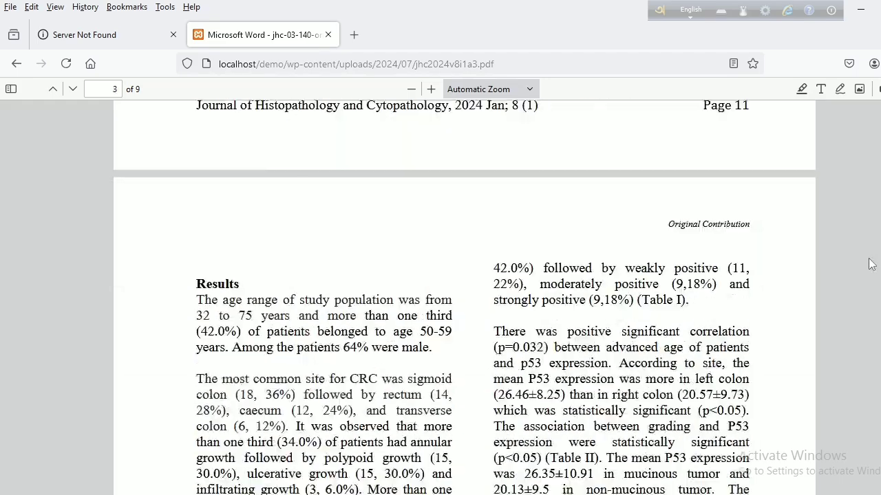
scroll(785, 291, "down", 20)
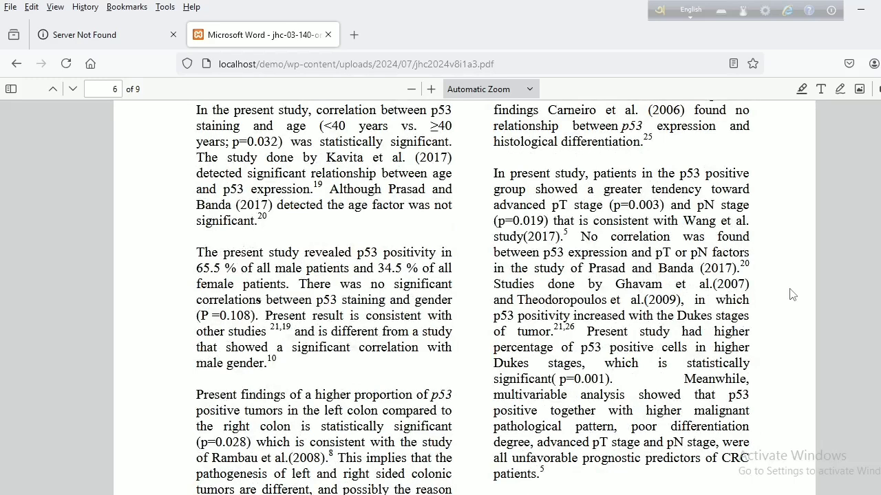
scroll(791, 295, "up", 8)
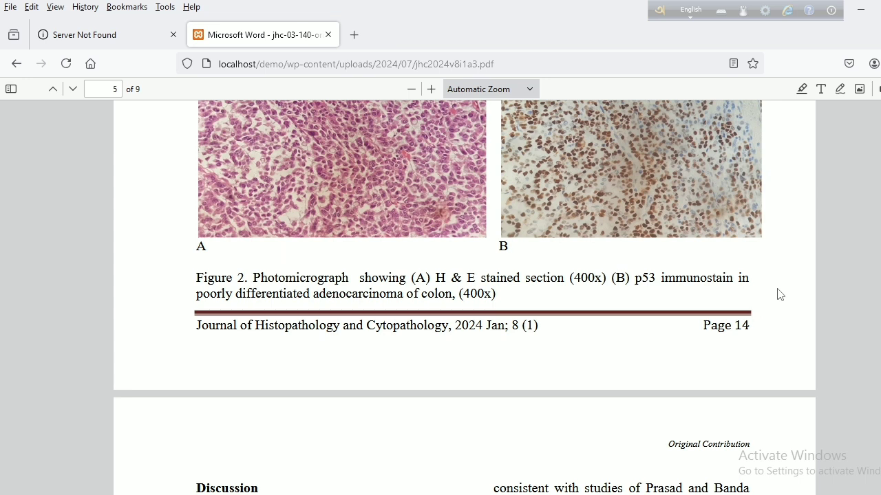
scroll(781, 295, "down", 3)
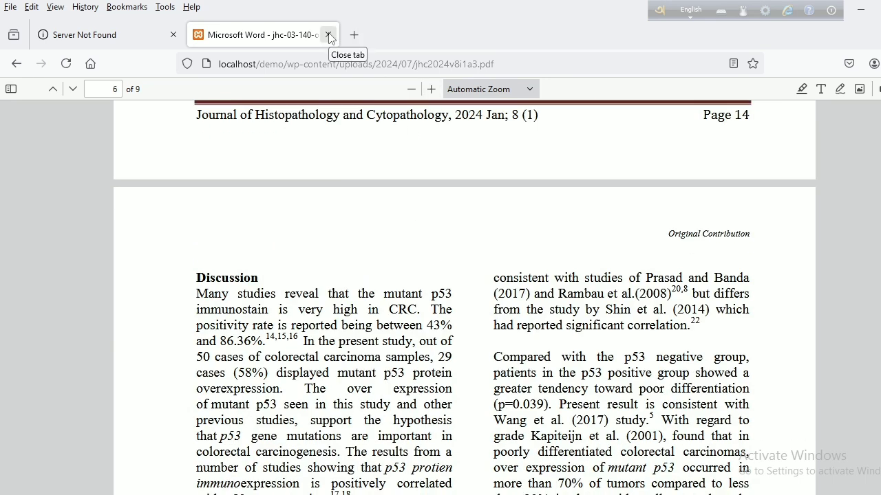
left_click(18, 64)
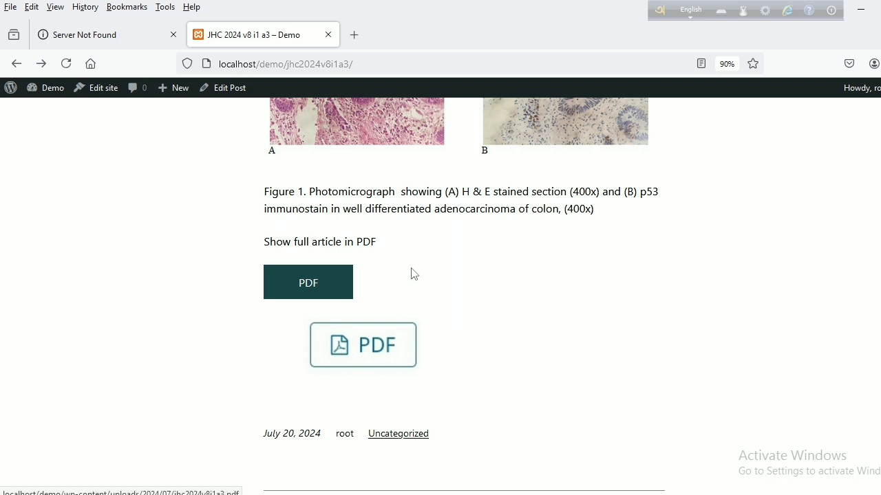
- Reopen the post for editing and insert a Heading block below the PDF icon image
left_click(227, 88)
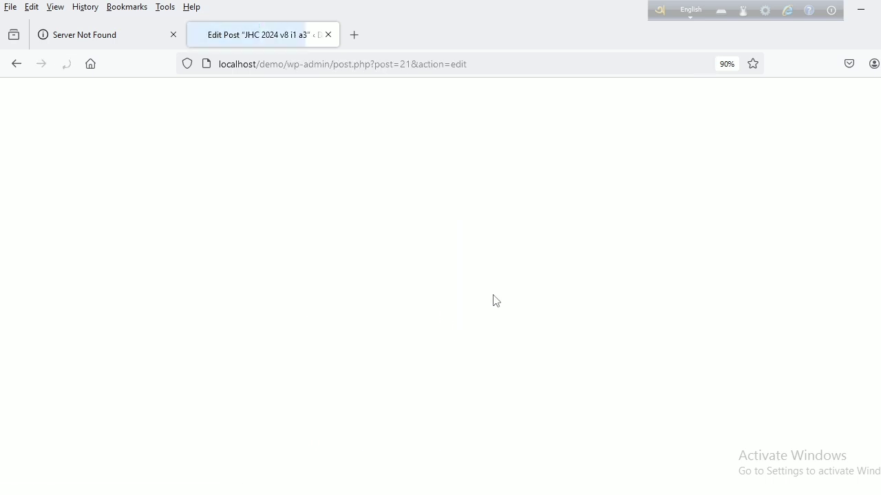
scroll(566, 333, "down", 5)
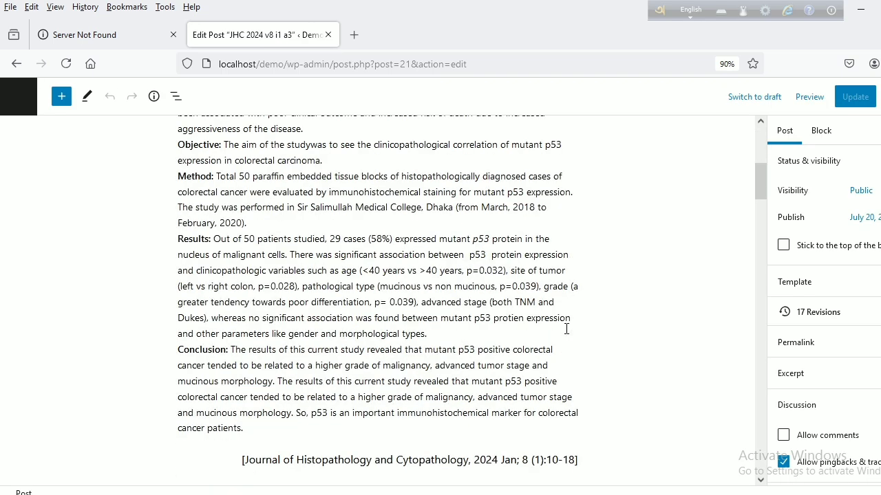
scroll(567, 329, "down", 5)
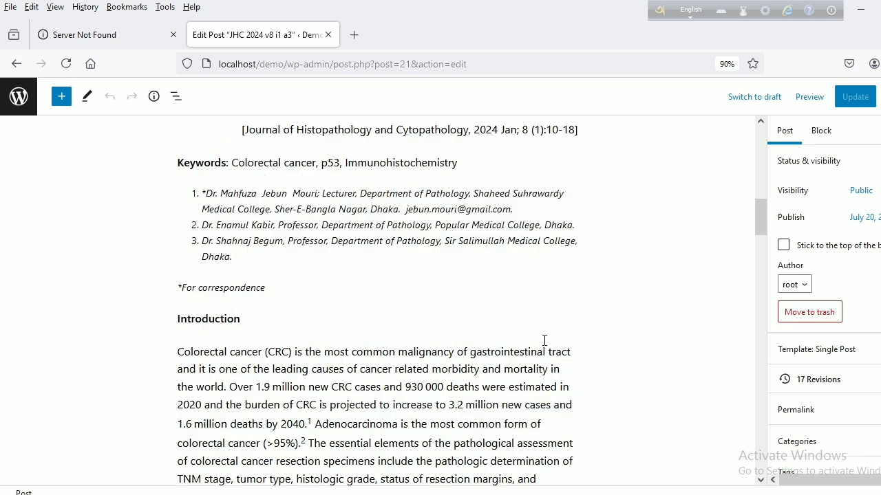
scroll(545, 341, "down", 10)
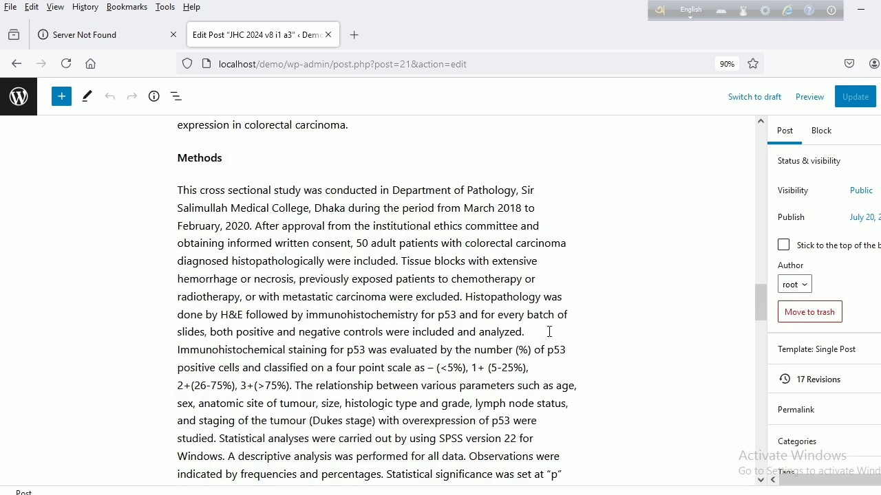
scroll(554, 337, "down", 15)
scroll(558, 344, "down", 2)
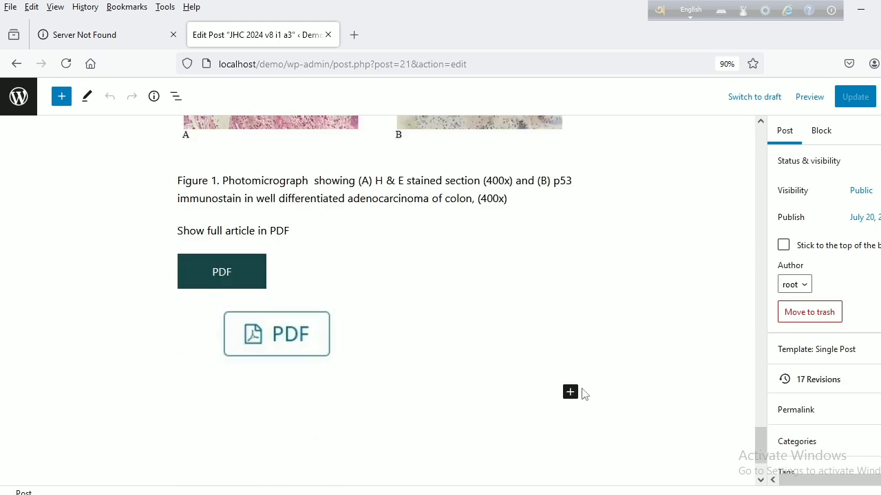
left_click(570, 392)
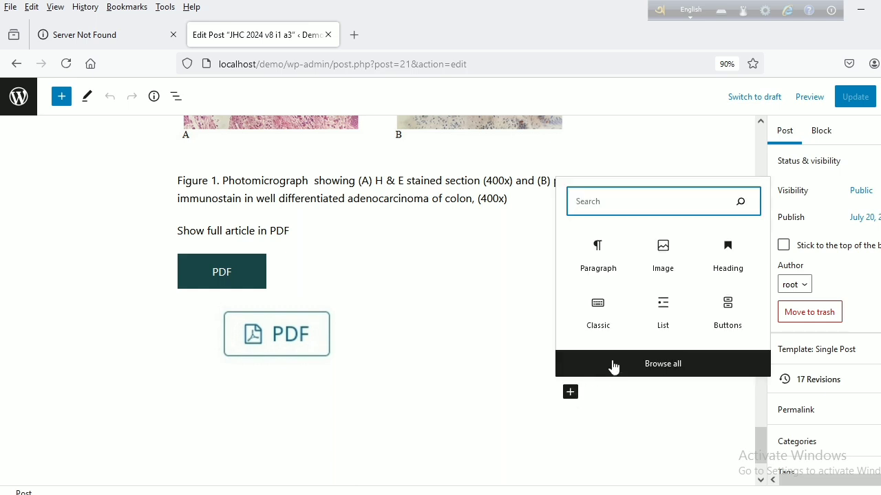
left_click(728, 258)
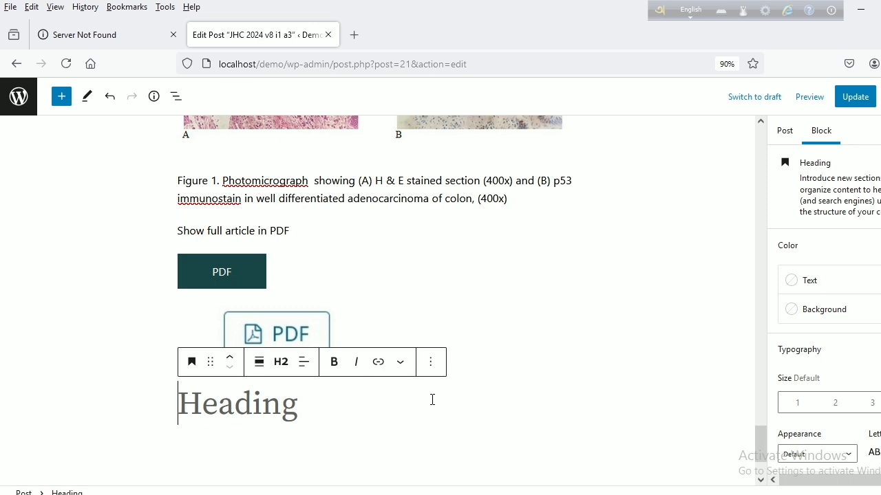
type("Fin")
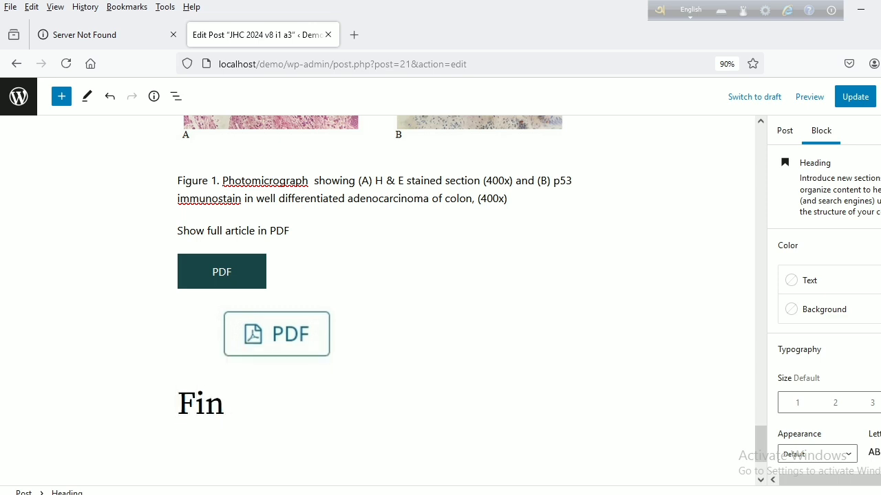
type("d")
key("BackSpace")
type("ed")
key("BackSpace")
key("BackSpace")
key("BackSpace")
key("BackSpace")
key("BackSpace")
- Enter "Show PDF" as the text of the new heading
type("S")
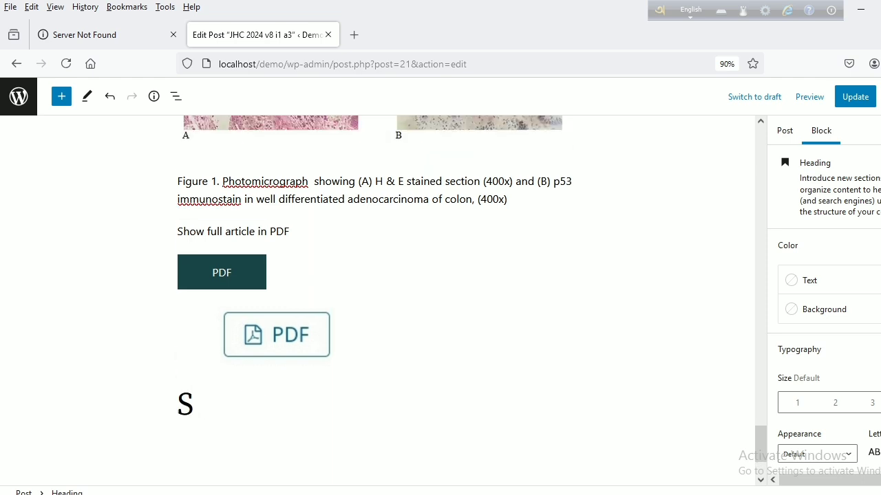
type("how P")
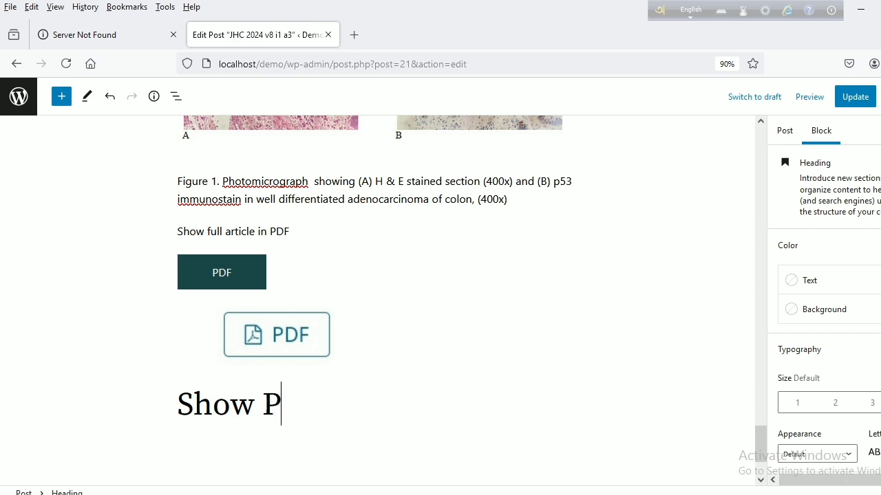
type("DF")
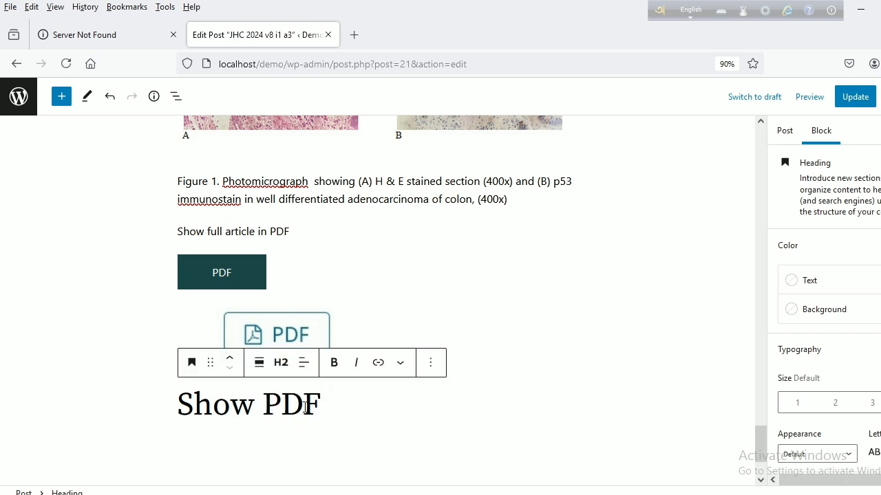
left_click(178, 407)
left_click_drag(178, 406, 315, 407)
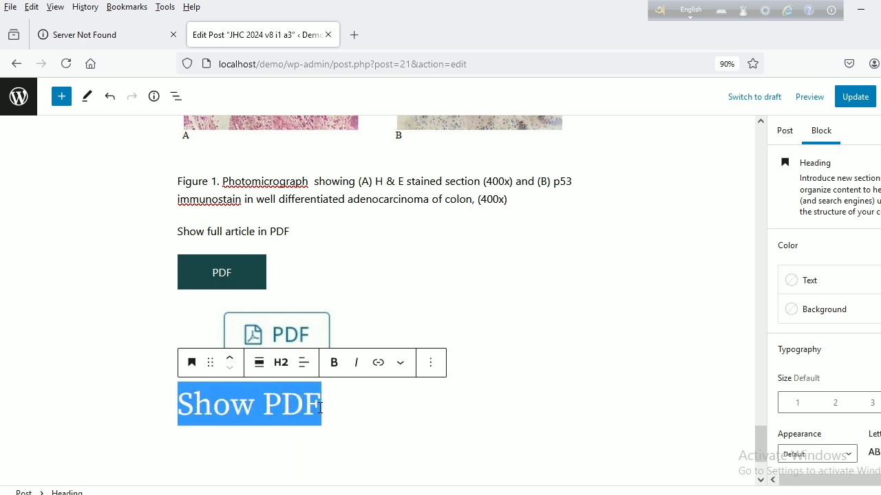
left_click(379, 364)
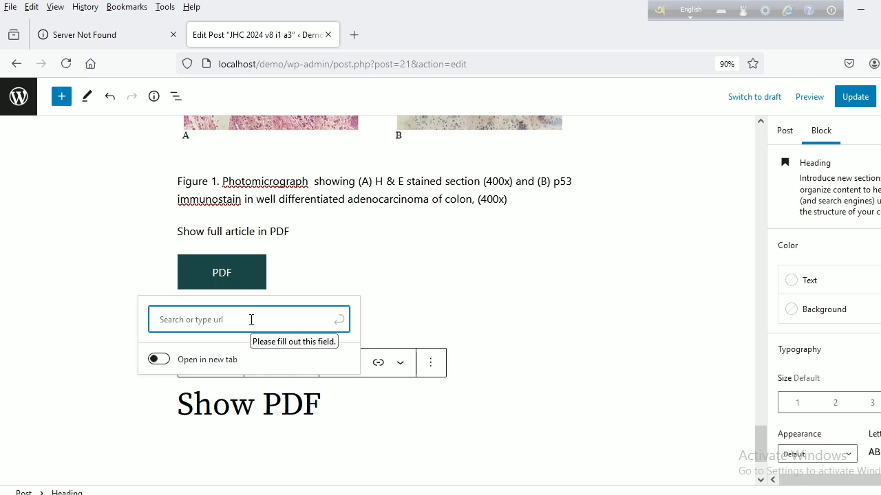
type("http://localhost/demo/wp-content/uploads/2024/07/jhc2024v8i1a3.pdf")
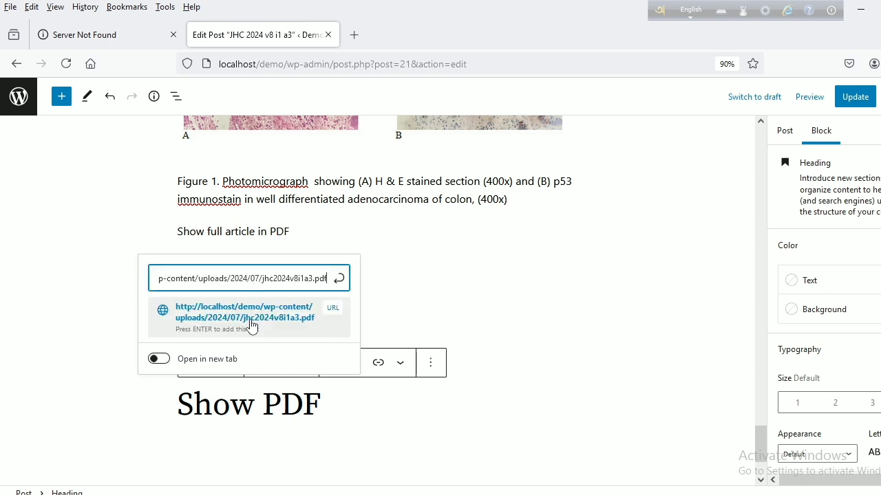
left_click(342, 281)
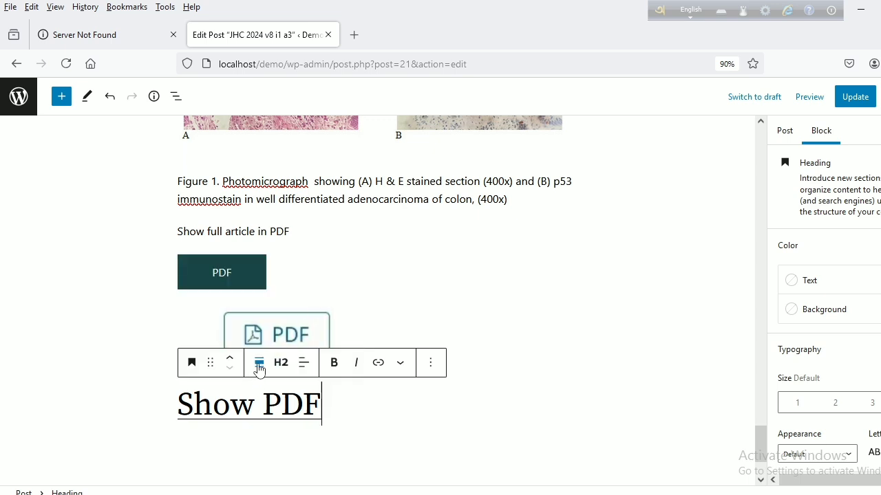
- Try to make the link on the "Show PDF" heading open in a new tab
left_click(378, 368)
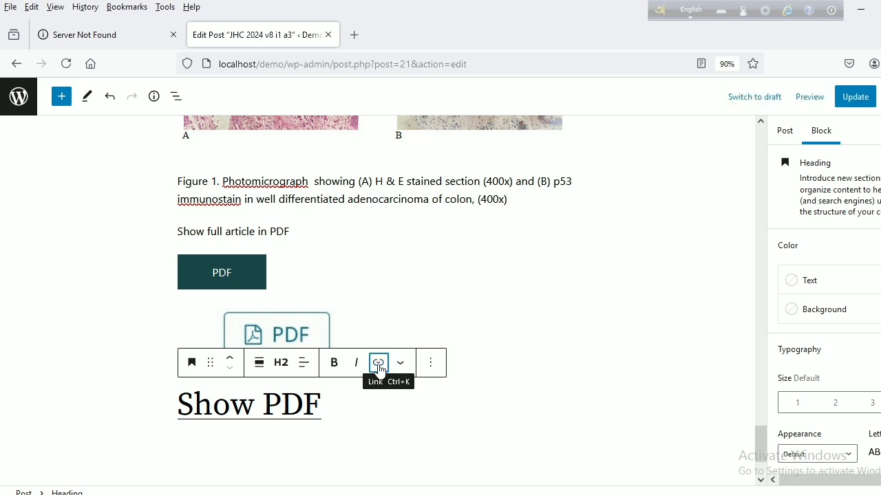
left_click(234, 360)
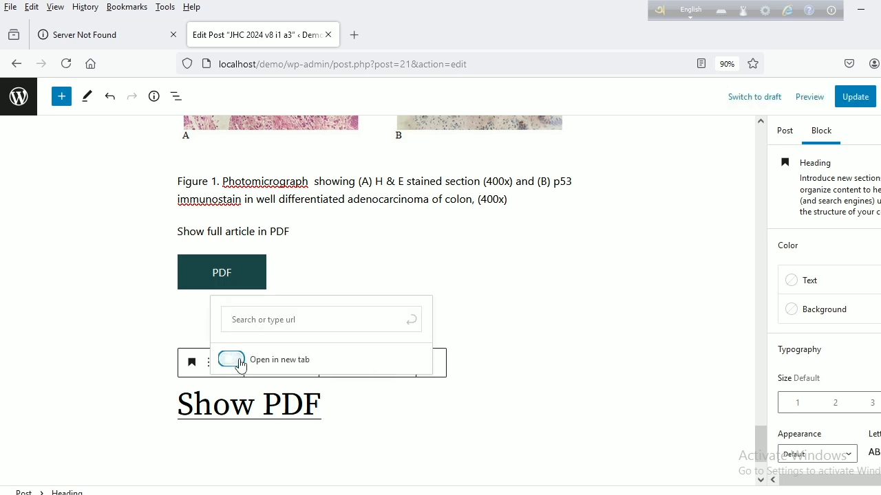
left_click(350, 418)
- Check the link address assigned to the PDF icon image above the heading
left_click(290, 328)
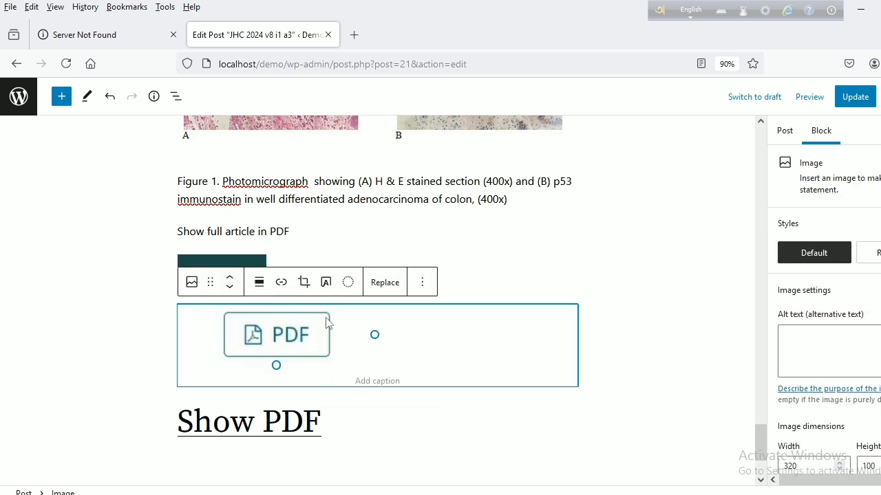
left_click(283, 284)
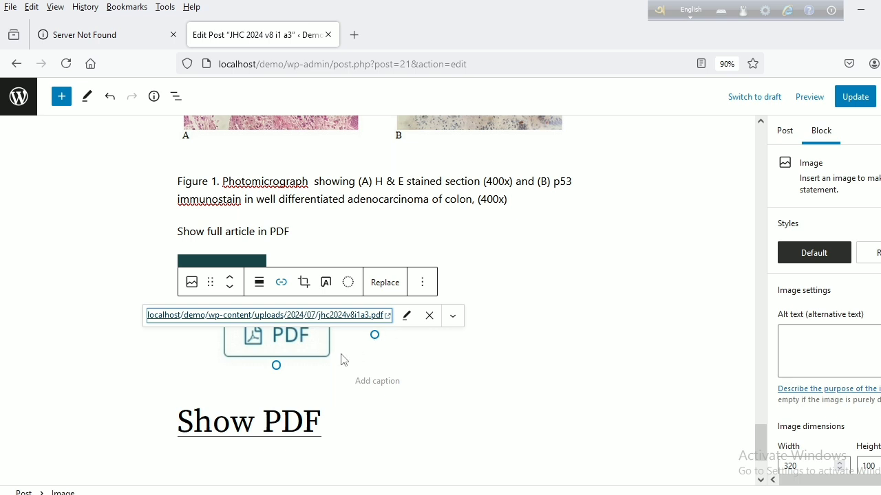
left_click(320, 359)
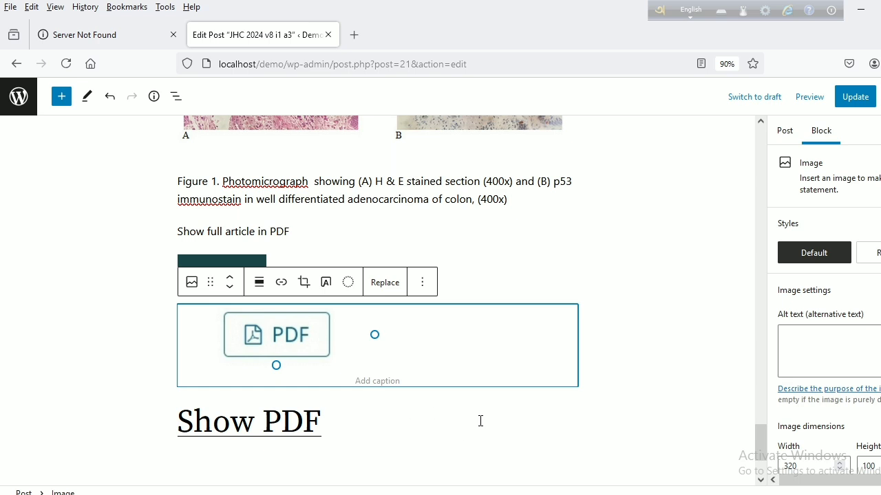
- Update the post with the linked heading and open its published page
left_click(493, 199)
left_click(857, 101)
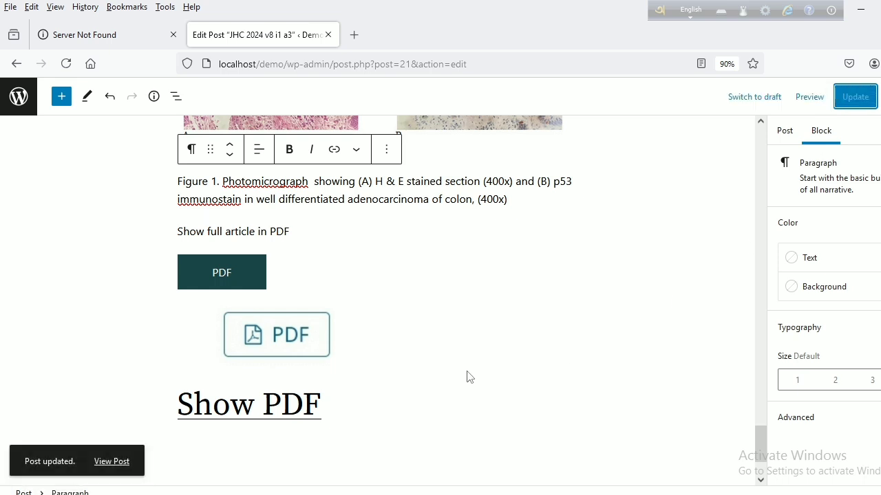
left_click(117, 464)
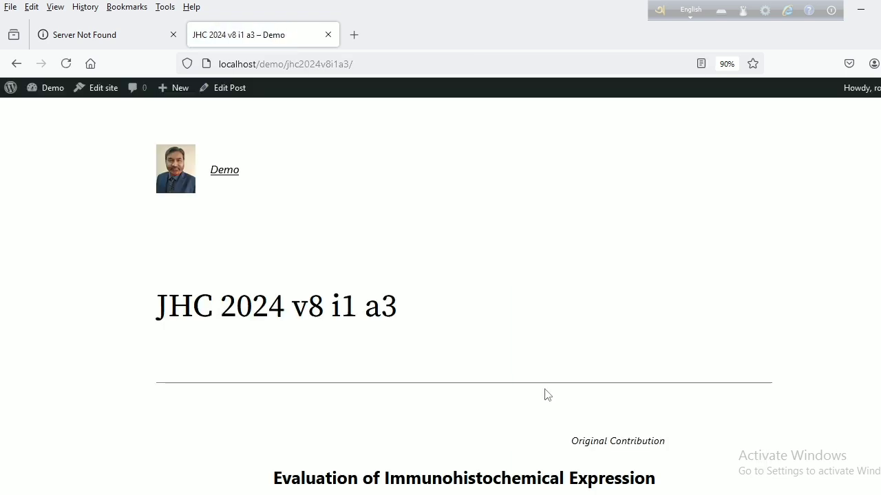
- Test the "Show PDF" heading link at the end of the published post by looking through the PDF it opens
scroll(544, 393, "down", 15)
scroll(523, 408, "down", 20)
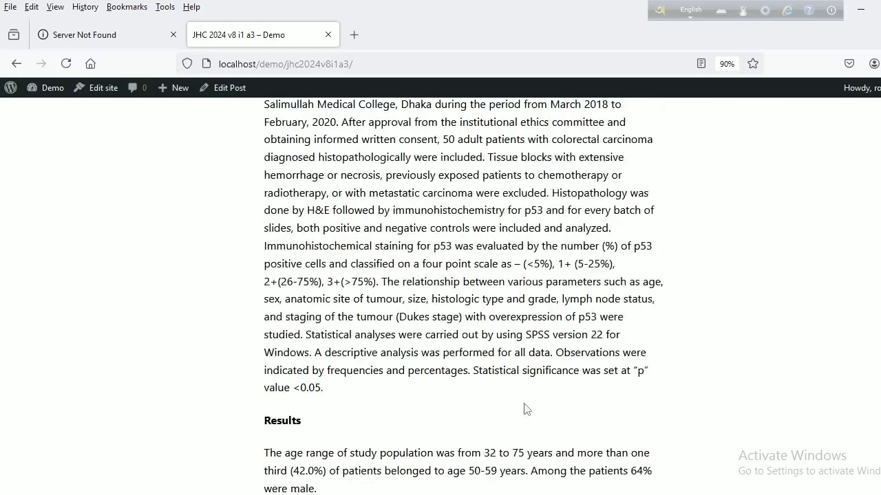
scroll(527, 405, "down", 3)
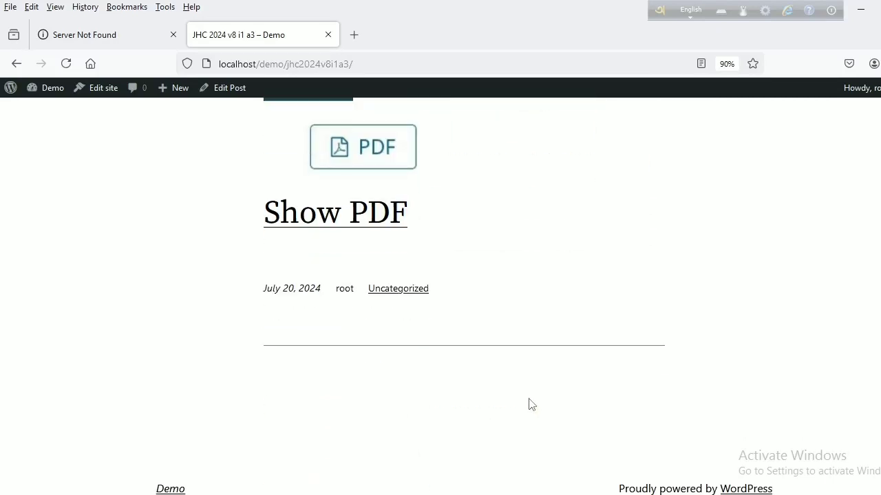
scroll(528, 405, "up", 2)
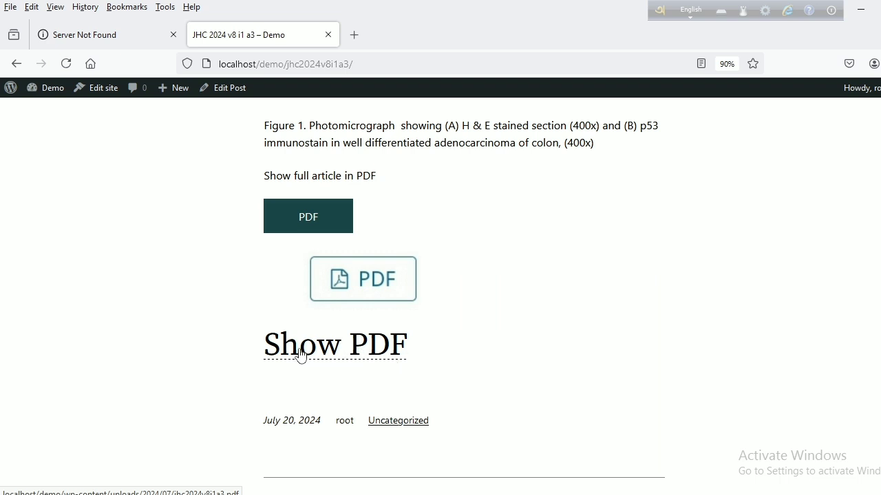
left_click(321, 353)
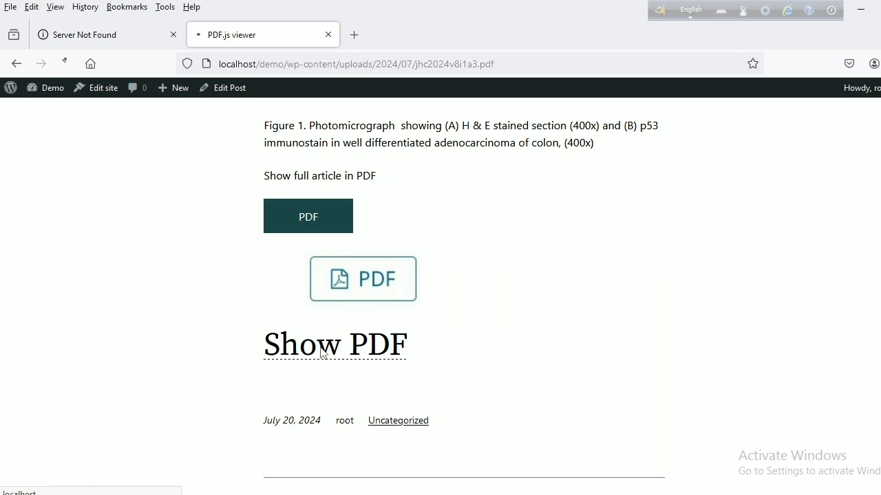
scroll(758, 339, "down", 5)
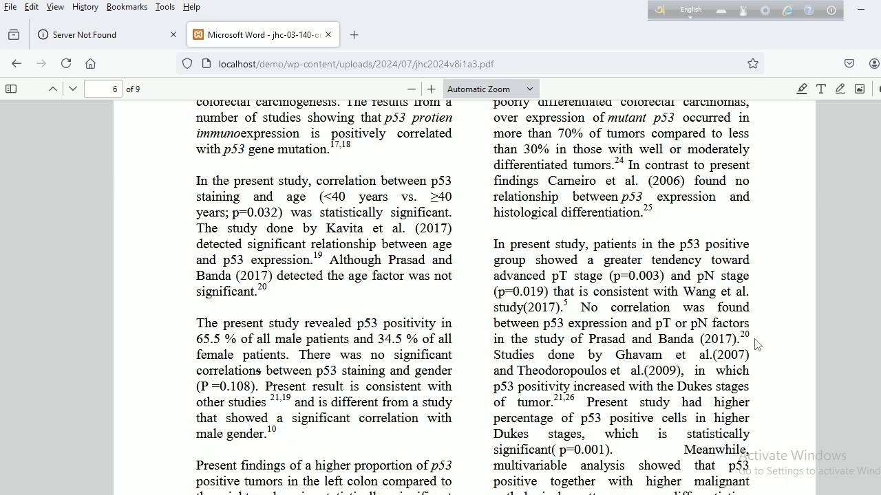
scroll(757, 344, "down", 8)
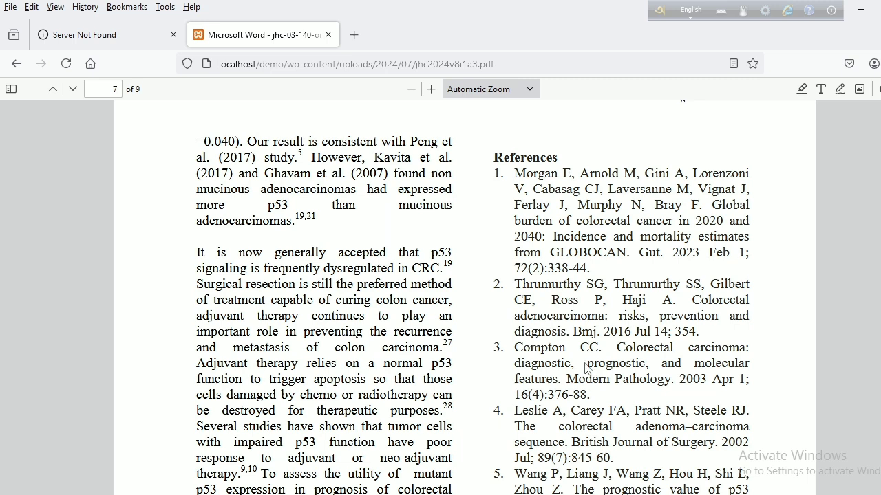
scroll(587, 368, "down", 15)
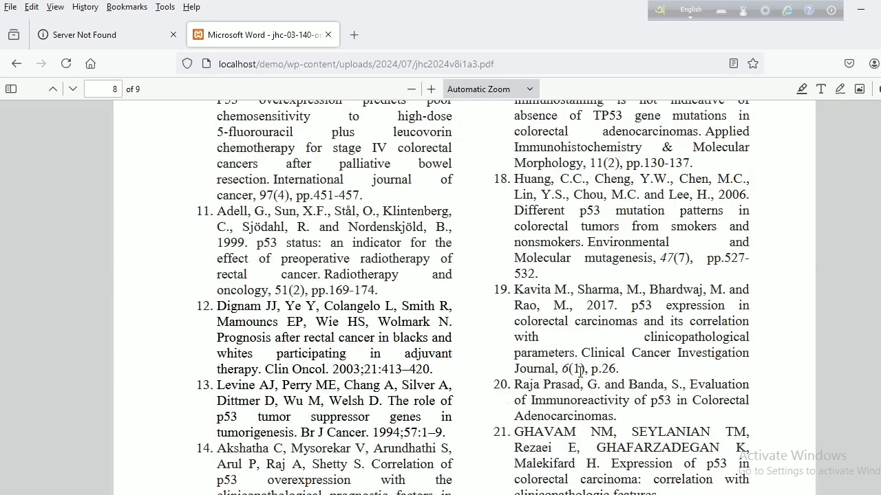